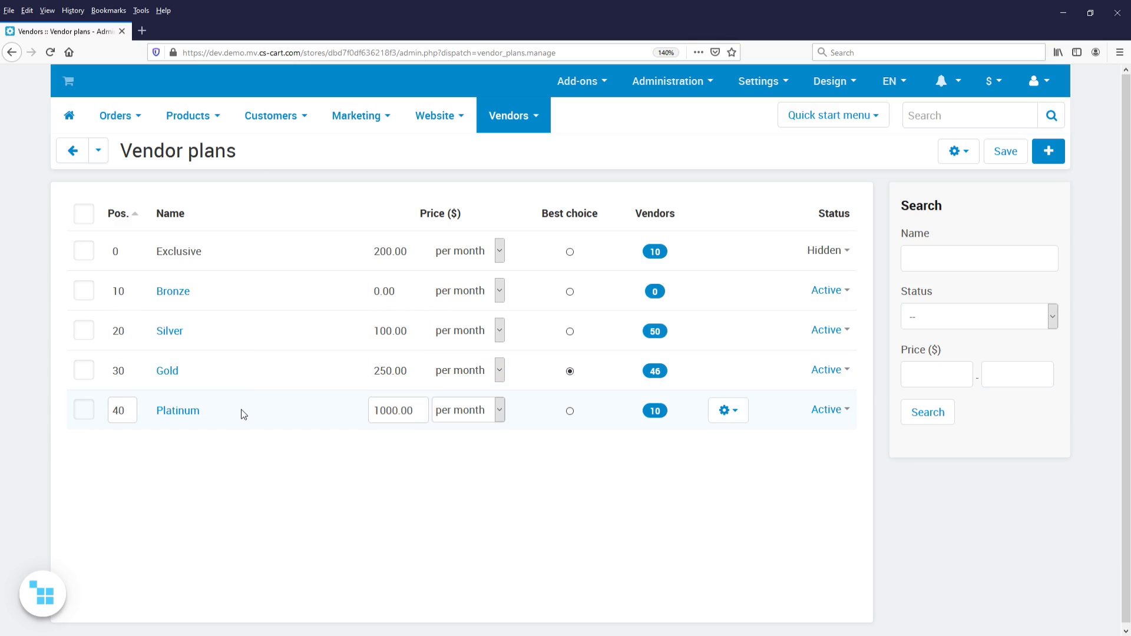
- In the Platinum plan's restrictions, set vendors to be suspended if their balance remains below -$5,000.00 for 15 days
{"action": "left_click", "coordinate": [198, 421]}
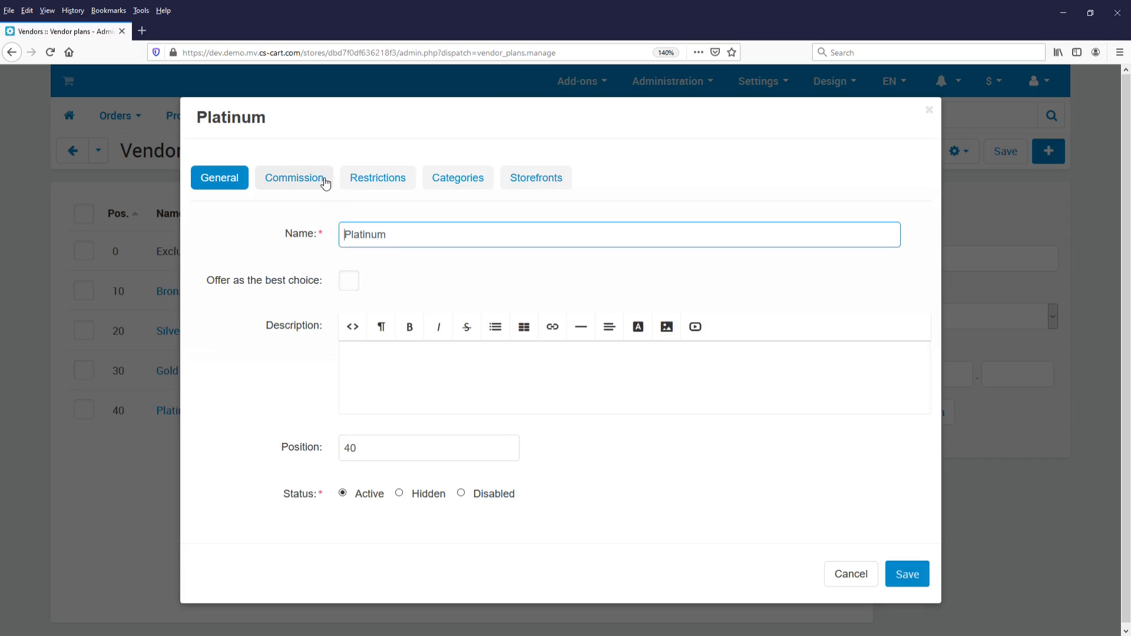
{"action": "left_click", "coordinate": [352, 179]}
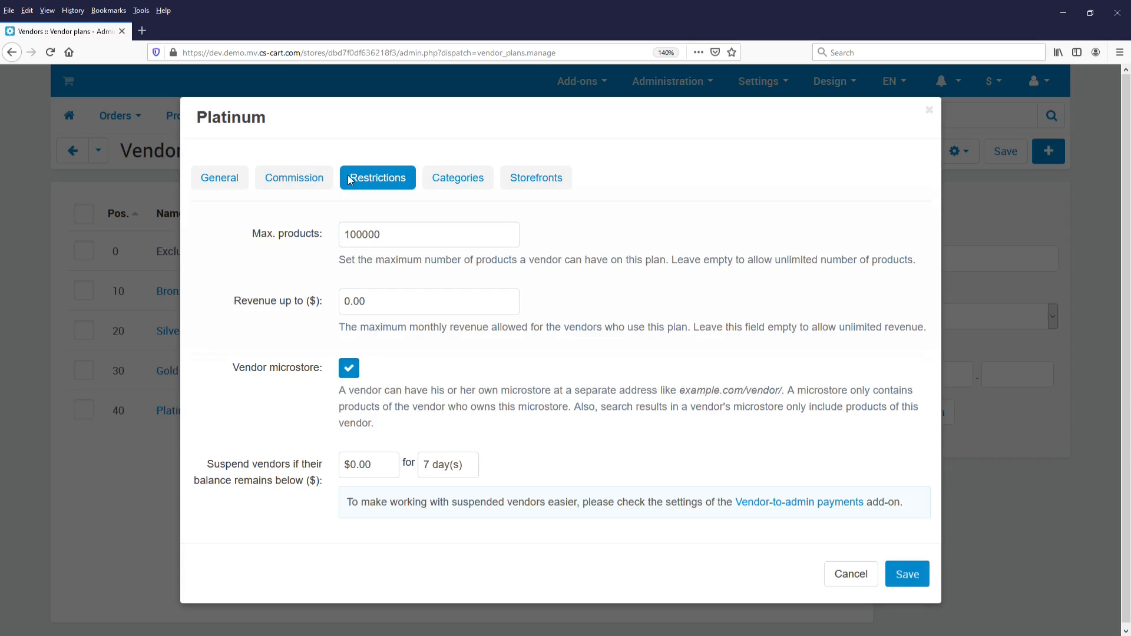
{"action": "left_click", "coordinate": [349, 466]}
{"action": "type", "text": "-$5,00"}
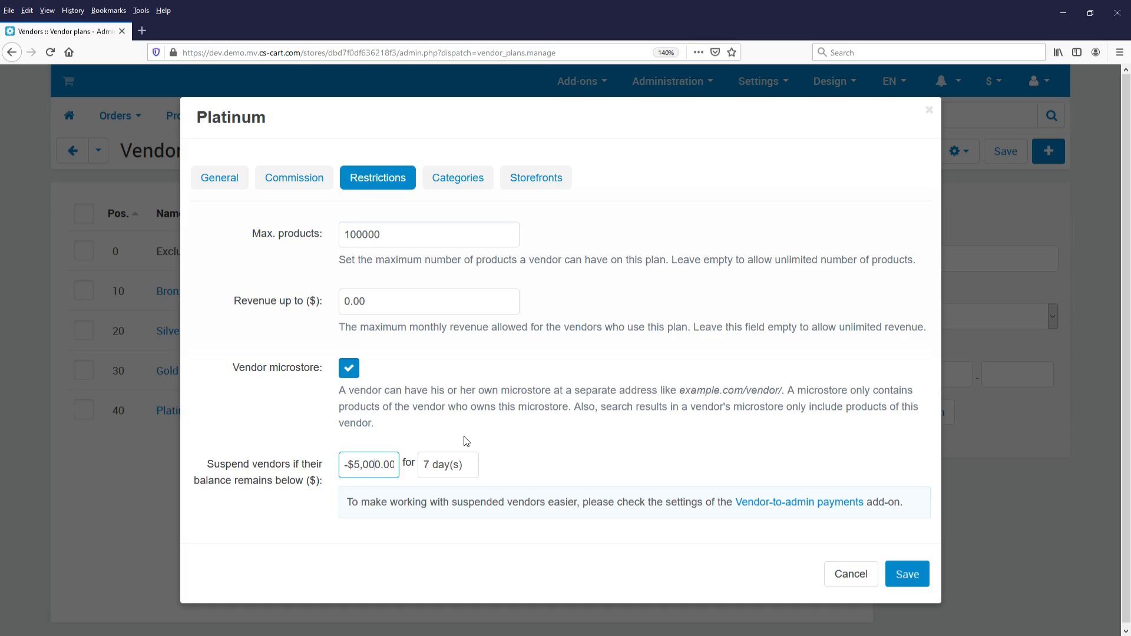
{"action": "left_click", "coordinate": [462, 440]}
{"action": "double_click", "coordinate": [438, 470]}
{"action": "type", "text": "15"}
{"action": "left_click", "coordinate": [519, 463]}
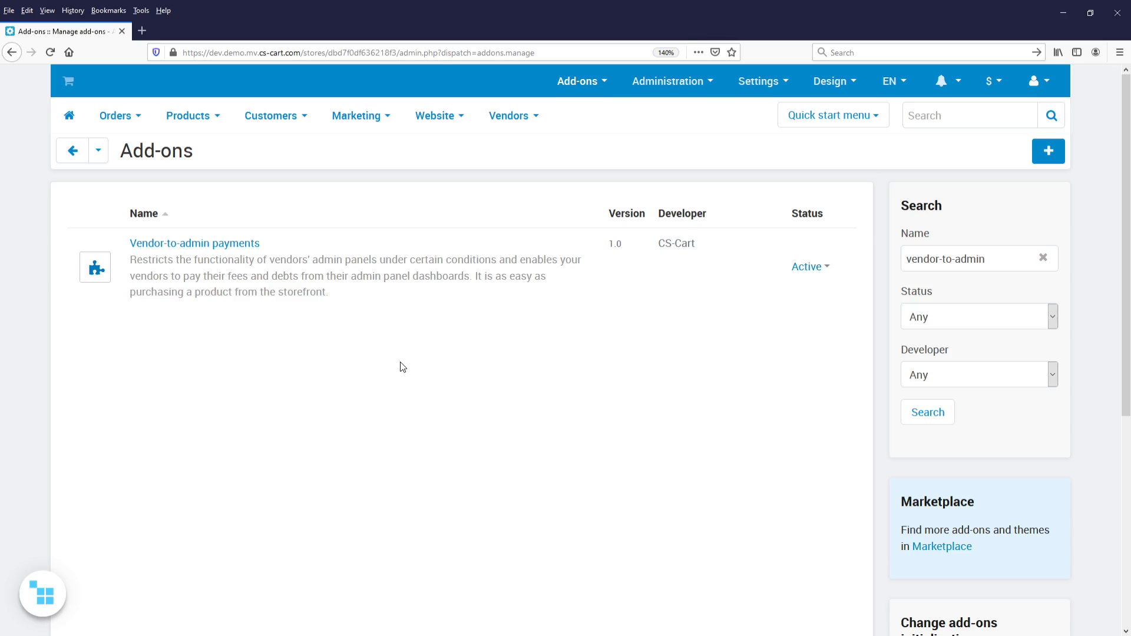
- Turn off hiding products and blocking the admin panel of suspended vendors in the Vendor-to-admin payments settings, and save
{"action": "left_click", "coordinate": [228, 252]}
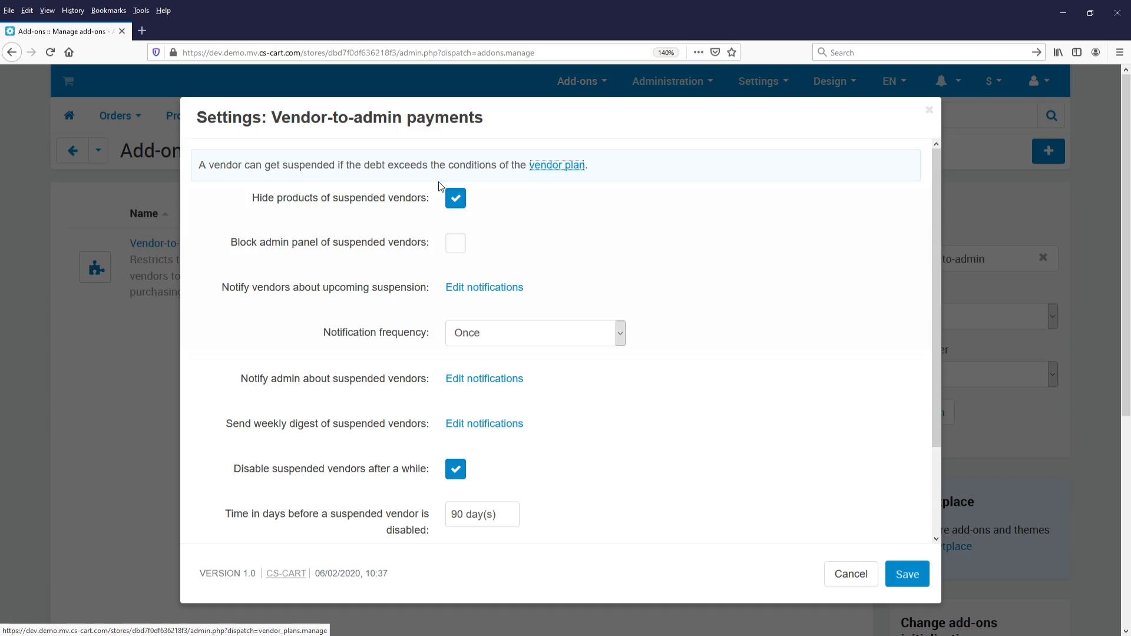
{"action": "left_click", "coordinate": [455, 257]}
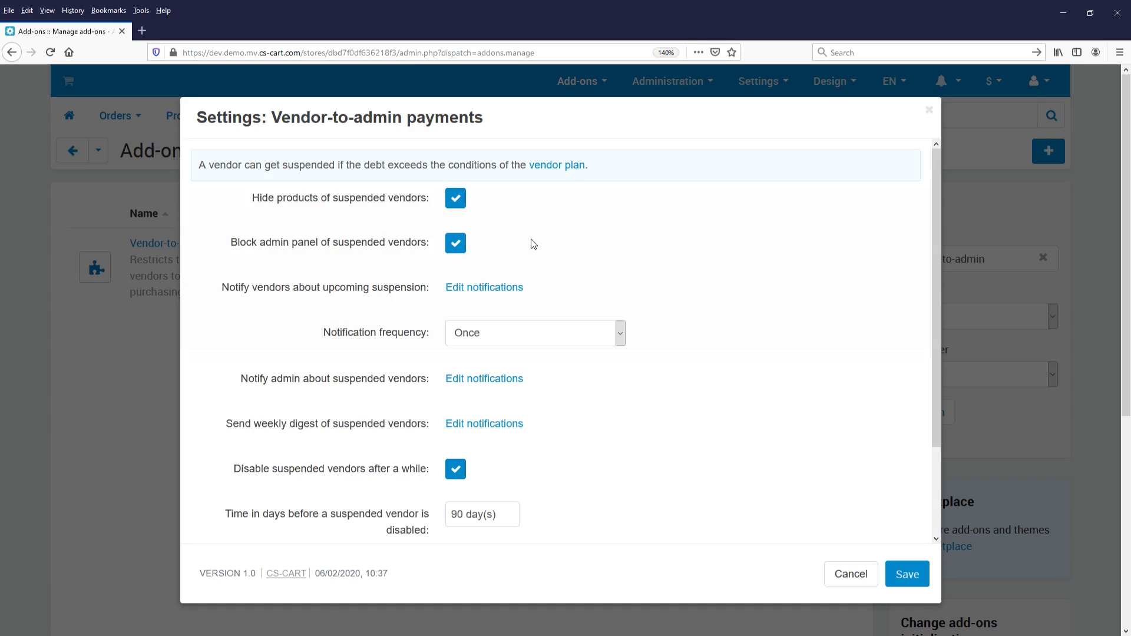
{"action": "left_click", "coordinate": [457, 251]}
{"action": "left_click", "coordinate": [459, 202]}
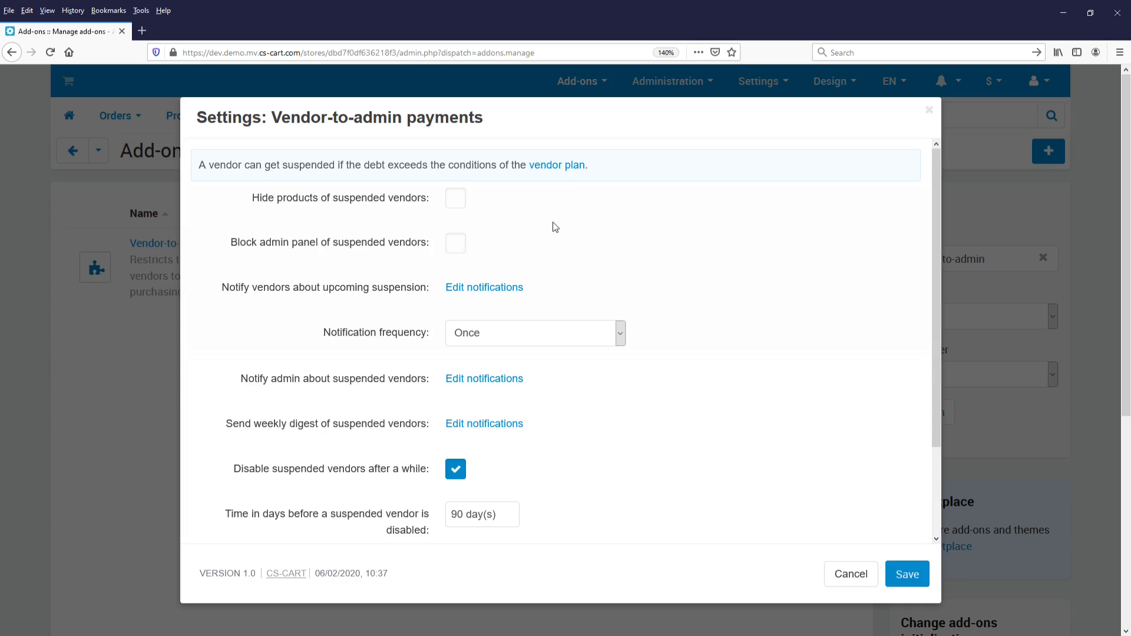
{"action": "left_click", "coordinate": [928, 584]}
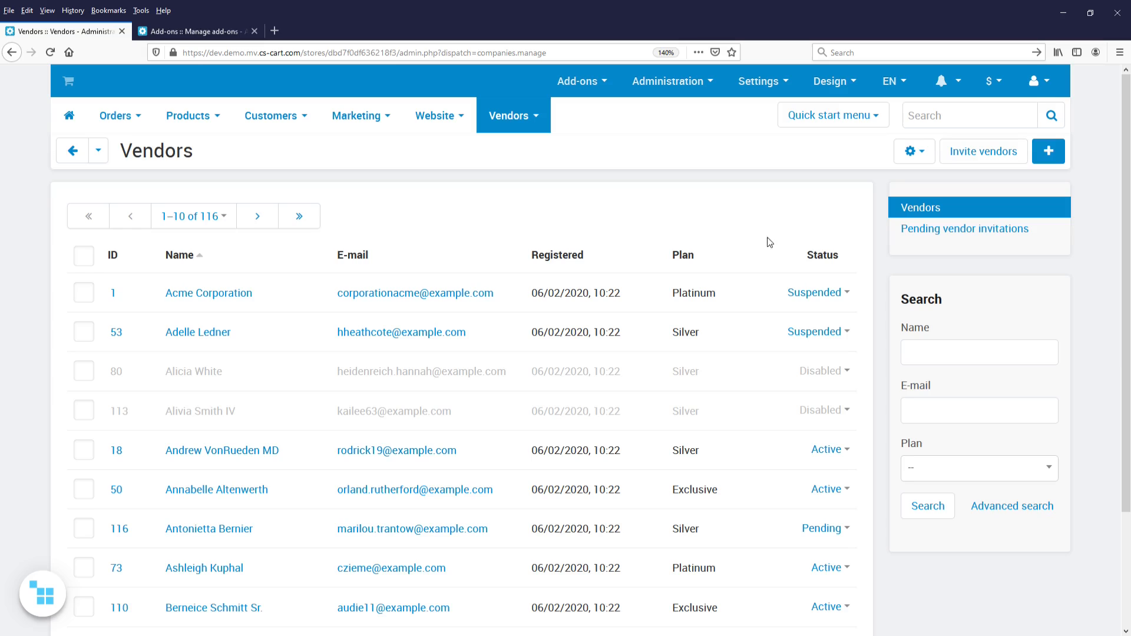
- Inspect the status options available for the vendor Acme Corporation and return to the add-ons management page
{"action": "left_click", "coordinate": [854, 298]}
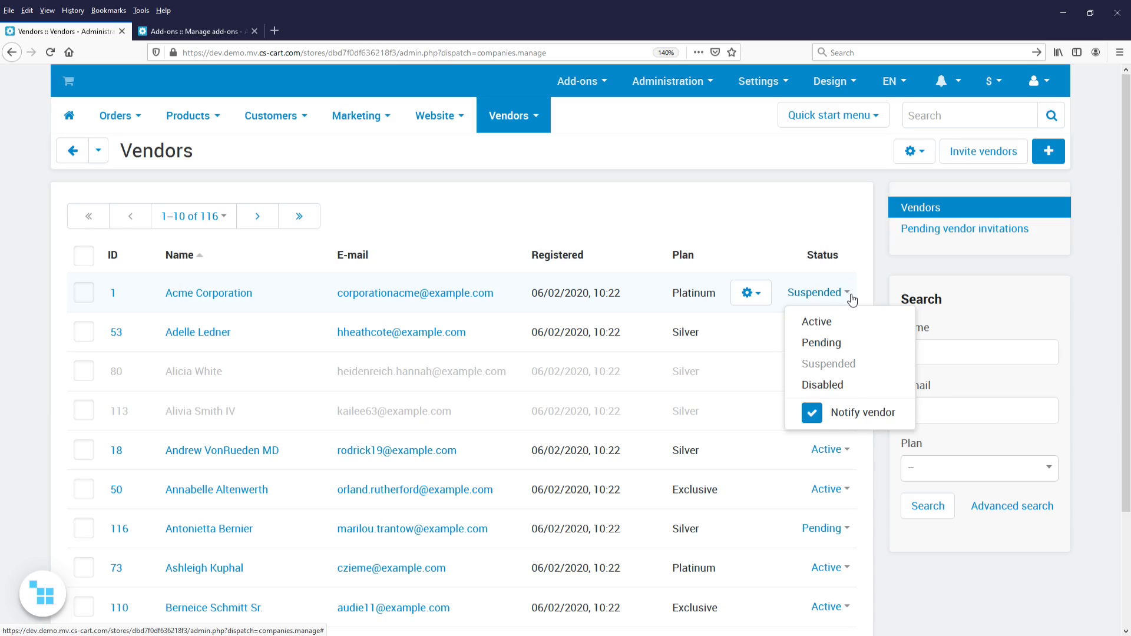
{"action": "left_click", "coordinate": [851, 296]}
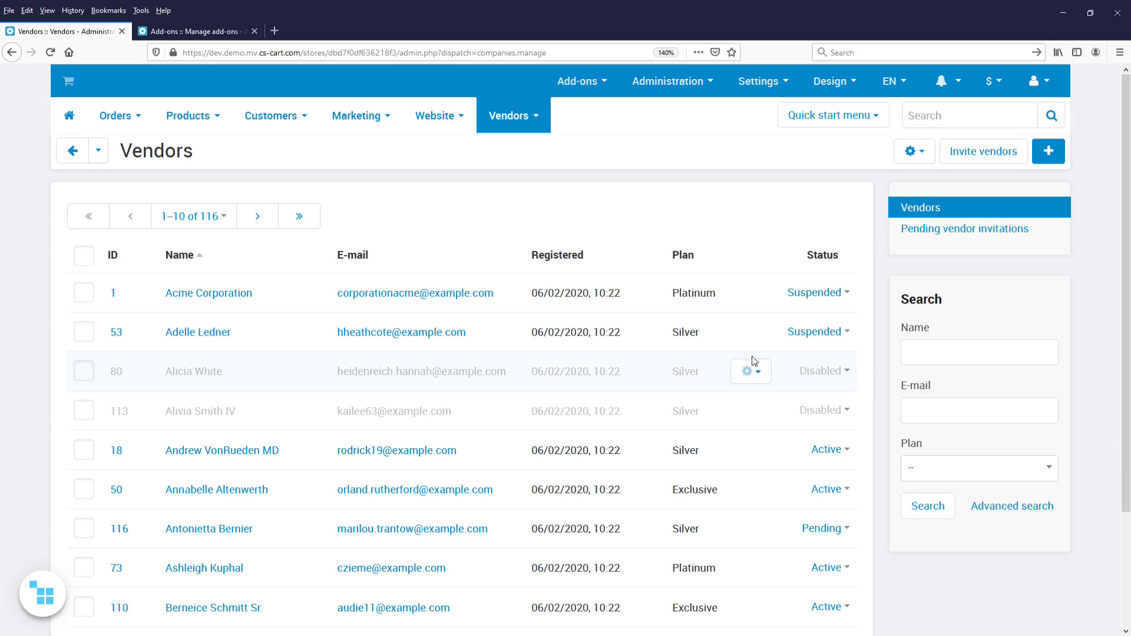
{"action": "left_click", "coordinate": [200, 33]}
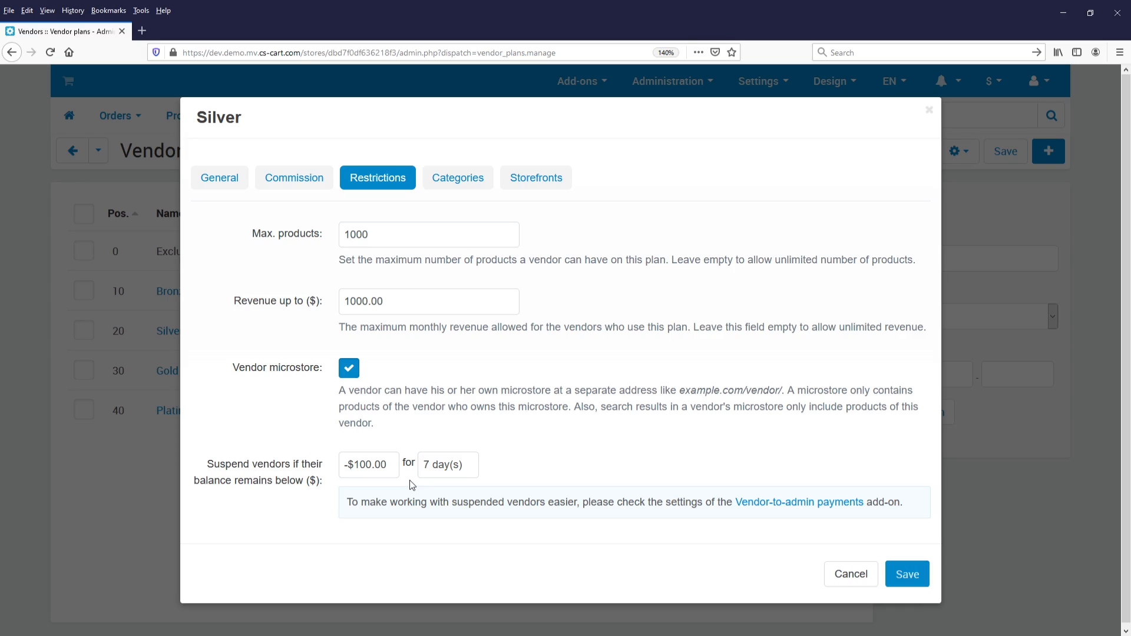
- Set the Silver plan's balance threshold for suspending vendors to $0
{"action": "left_click_drag", "start_coordinate": [388, 466], "coordinate": [347, 468]}
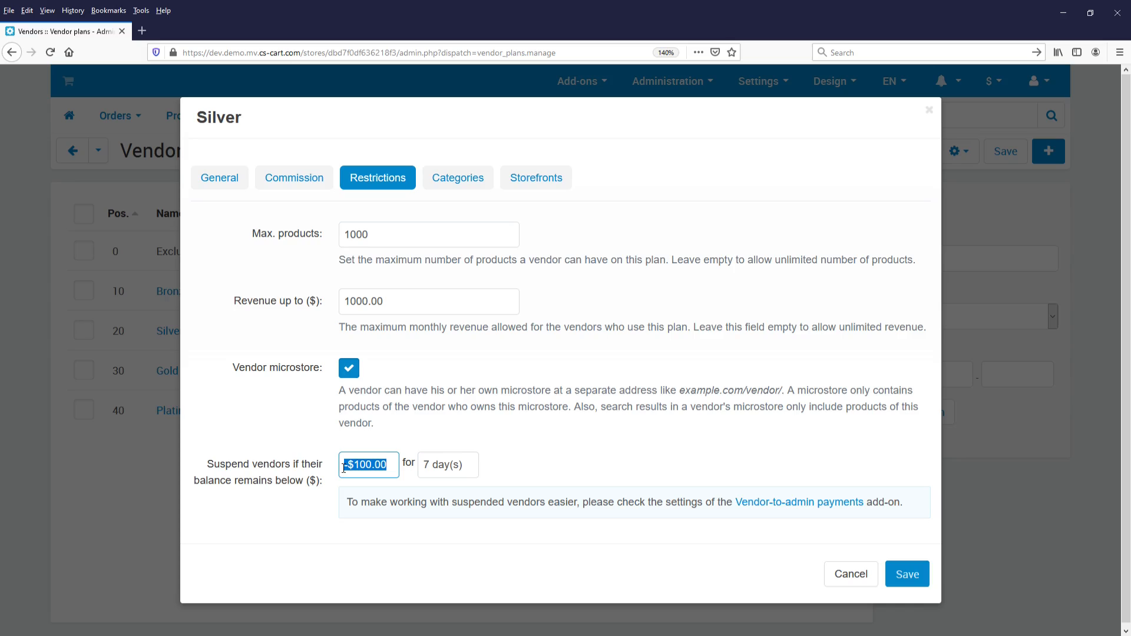
{"action": "type", "text": "$0"}
{"action": "left_click", "coordinate": [490, 445]}
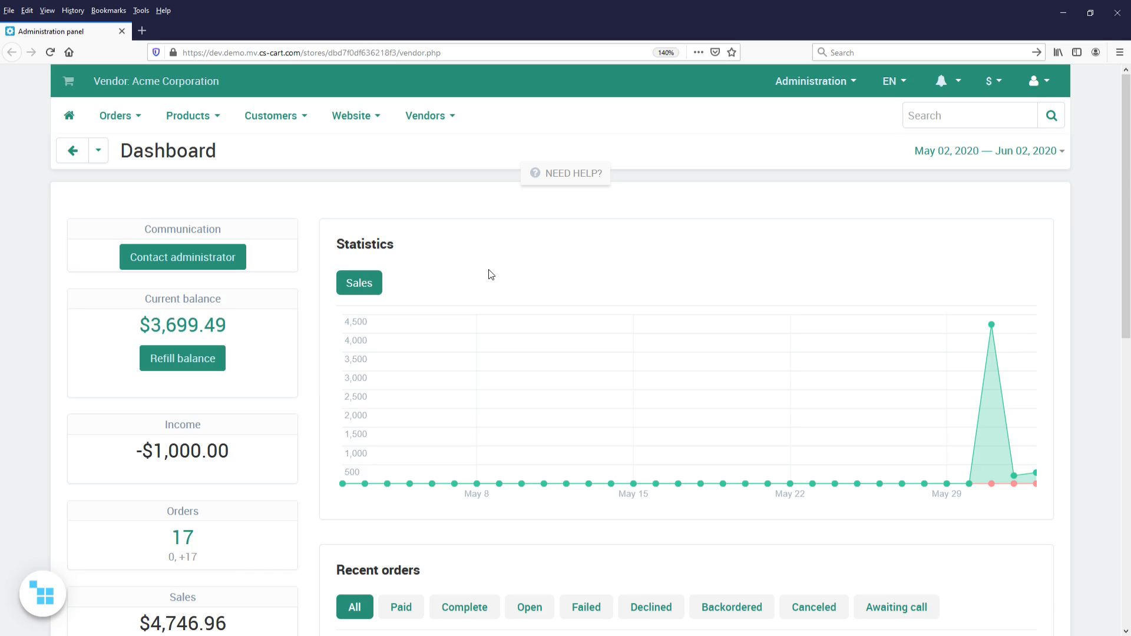
- Refill Acme Corporation's vendor balance with $100 from its dashboard
{"action": "left_click", "coordinate": [187, 367]}
{"action": "left_click", "coordinate": [246, 358]}
{"action": "type", "text": "1"}
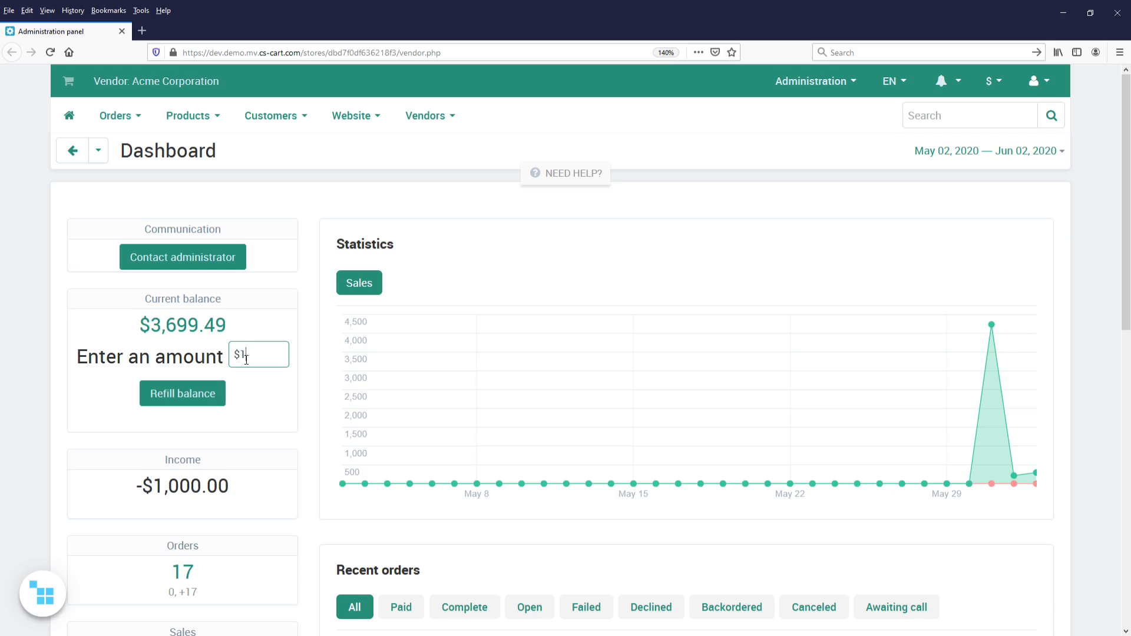
{"action": "type", "text": "00"}
{"action": "left_click", "coordinate": [165, 394]}
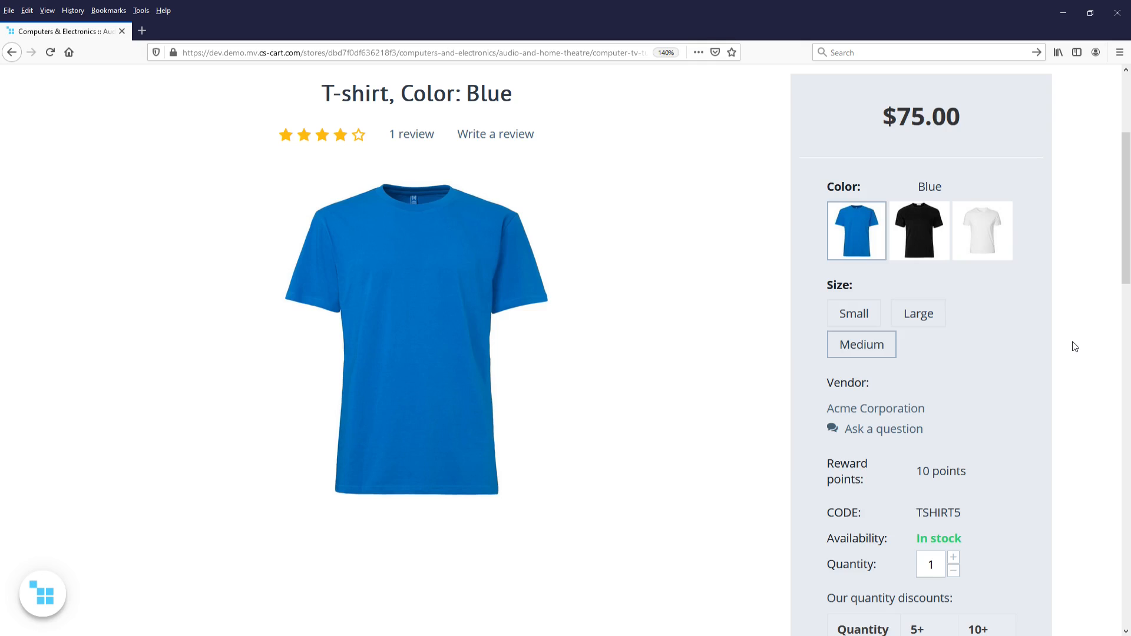
- Switch the T-shirt product to its black variation and view its Large and Medium sizes
{"action": "left_click", "coordinate": [924, 243]}
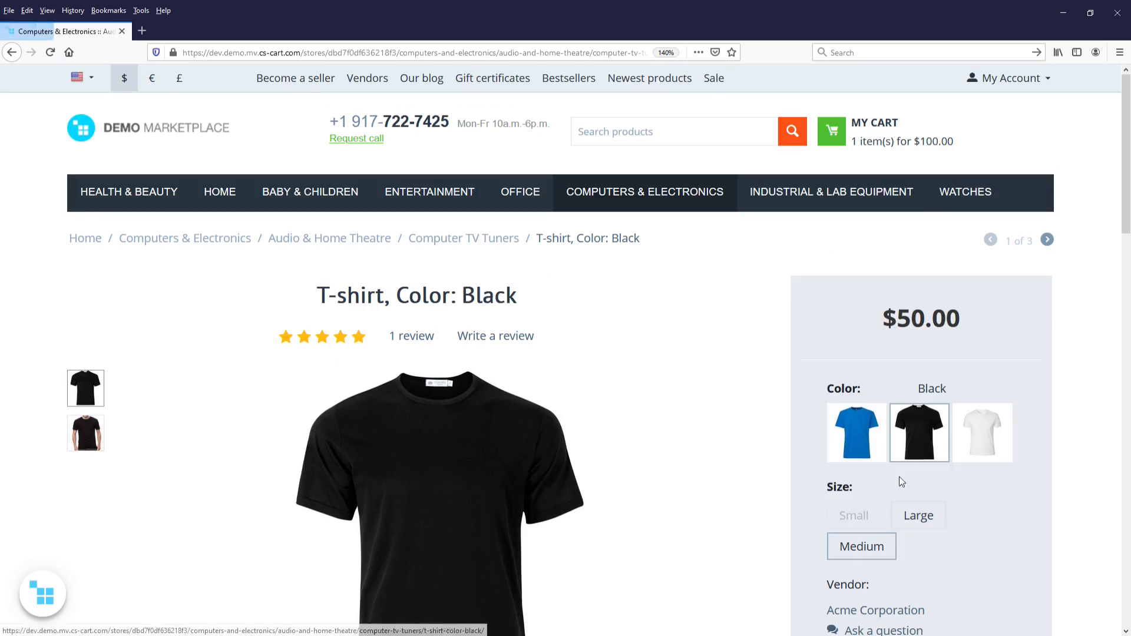
{"action": "left_click", "coordinate": [931, 518]}
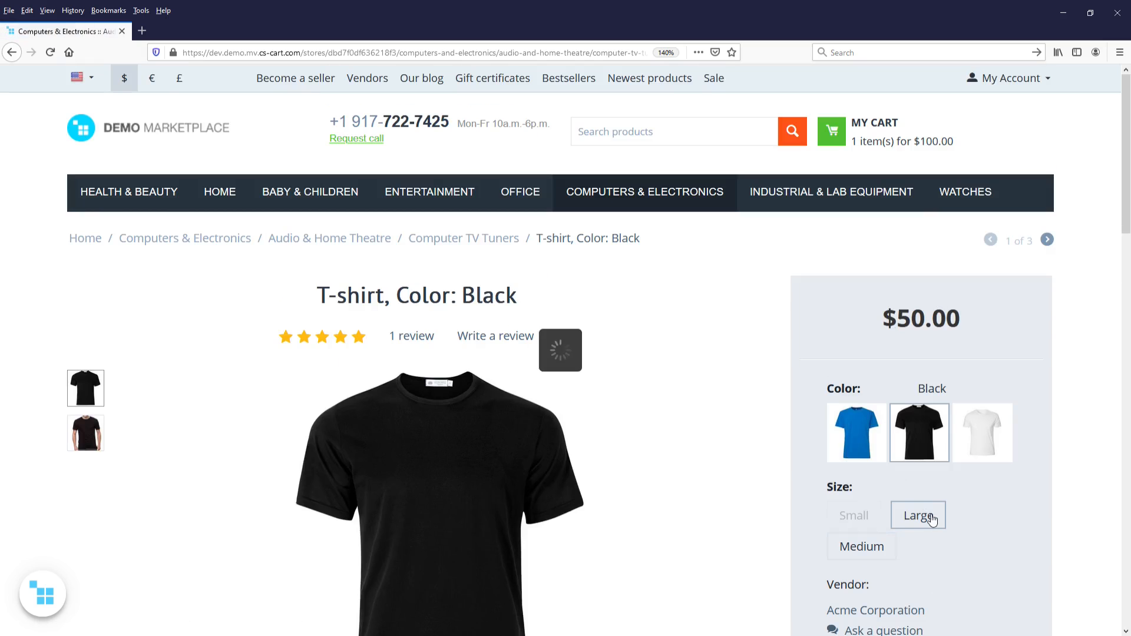
{"action": "scroll", "coordinate": [928, 512], "scroll_direction": "down", "scroll_amount": 3}
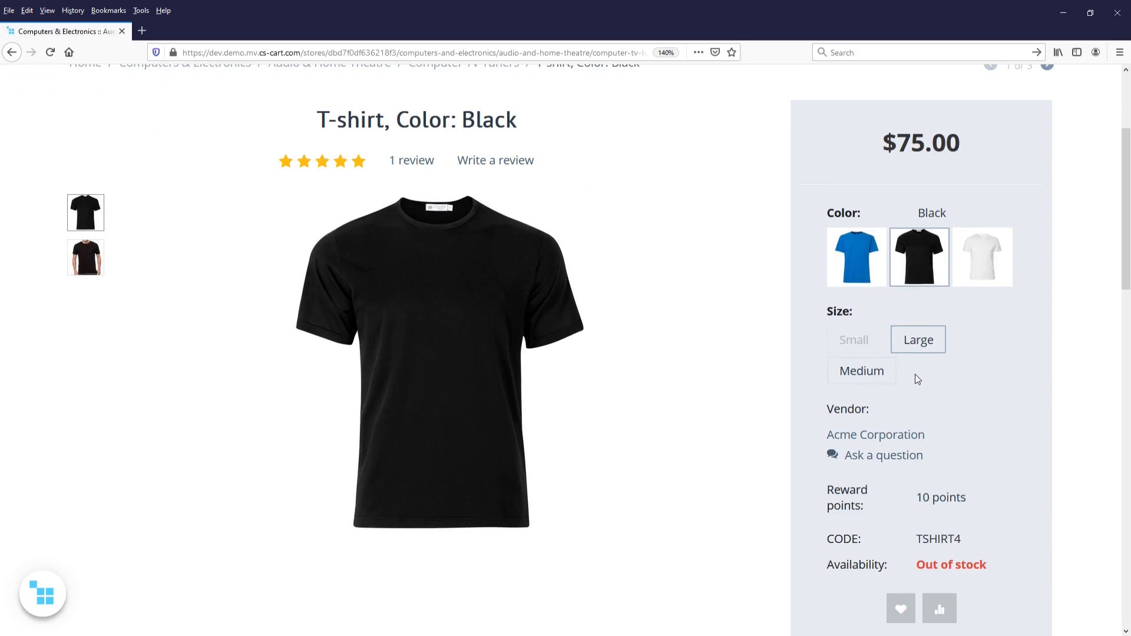
{"action": "scroll", "coordinate": [916, 375], "scroll_direction": "down", "scroll_amount": 2}
{"action": "scroll", "coordinate": [925, 373], "scroll_direction": "up", "scroll_amount": 2}
{"action": "left_click", "coordinate": [887, 379]}
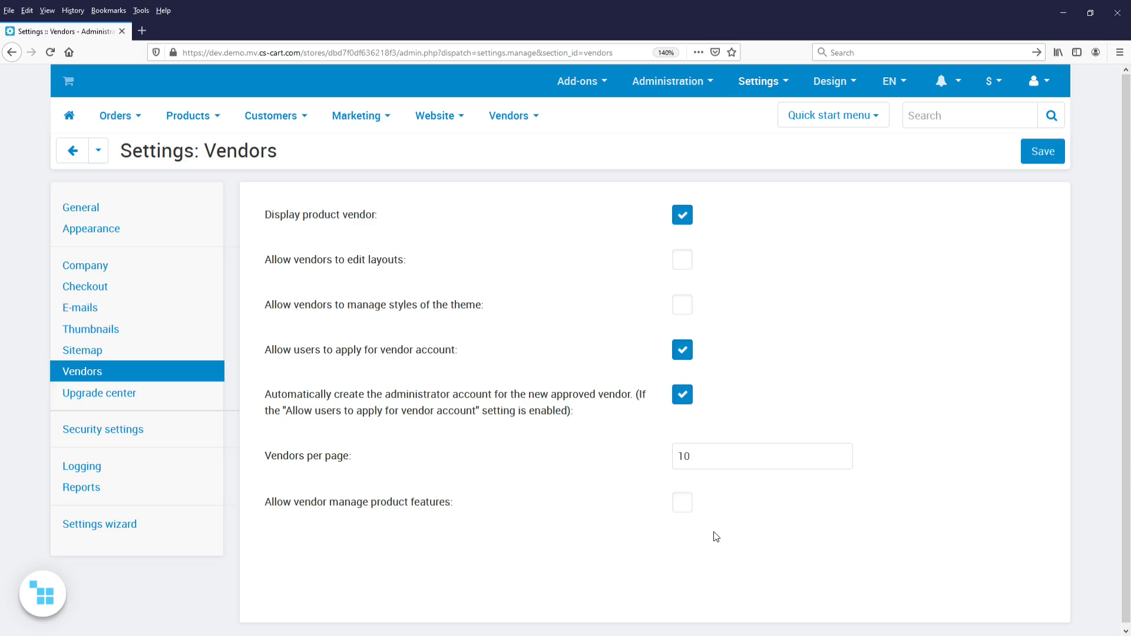
- Allow vendors to manage product features in the Vendors settings and save the change
{"action": "left_click", "coordinate": [779, 122]}
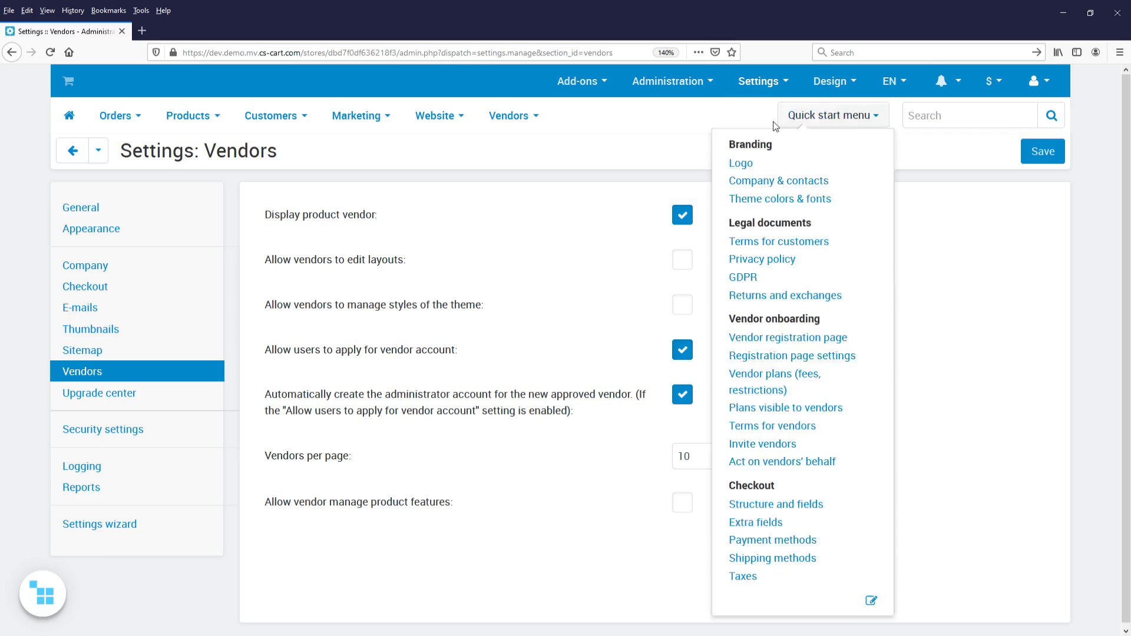
{"action": "left_click", "coordinate": [770, 94]}
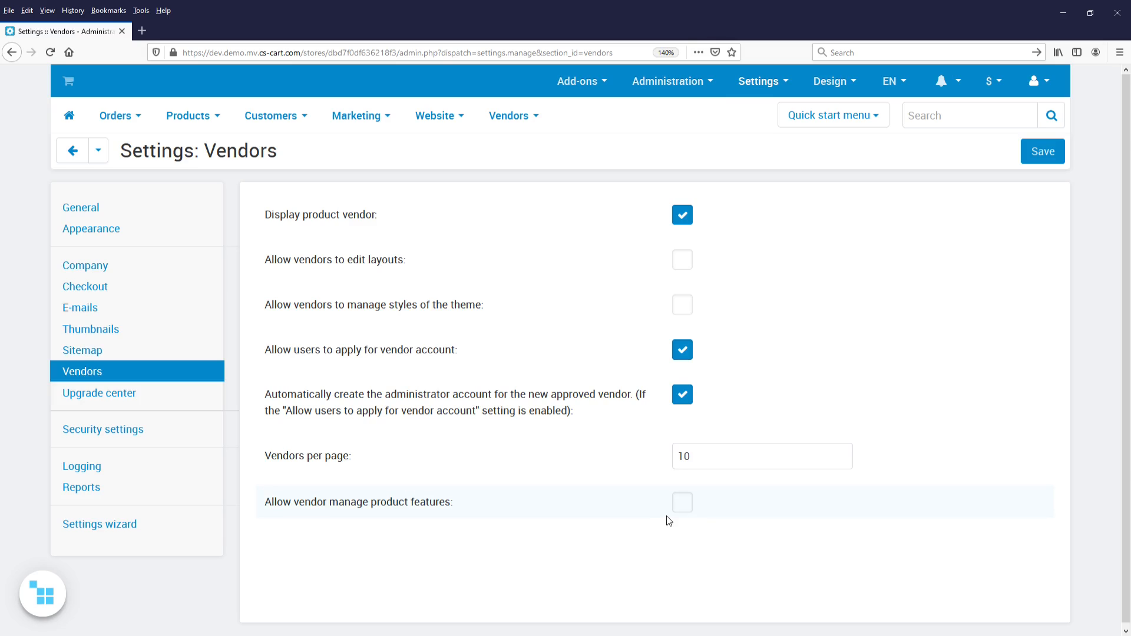
{"action": "left_click", "coordinate": [682, 502]}
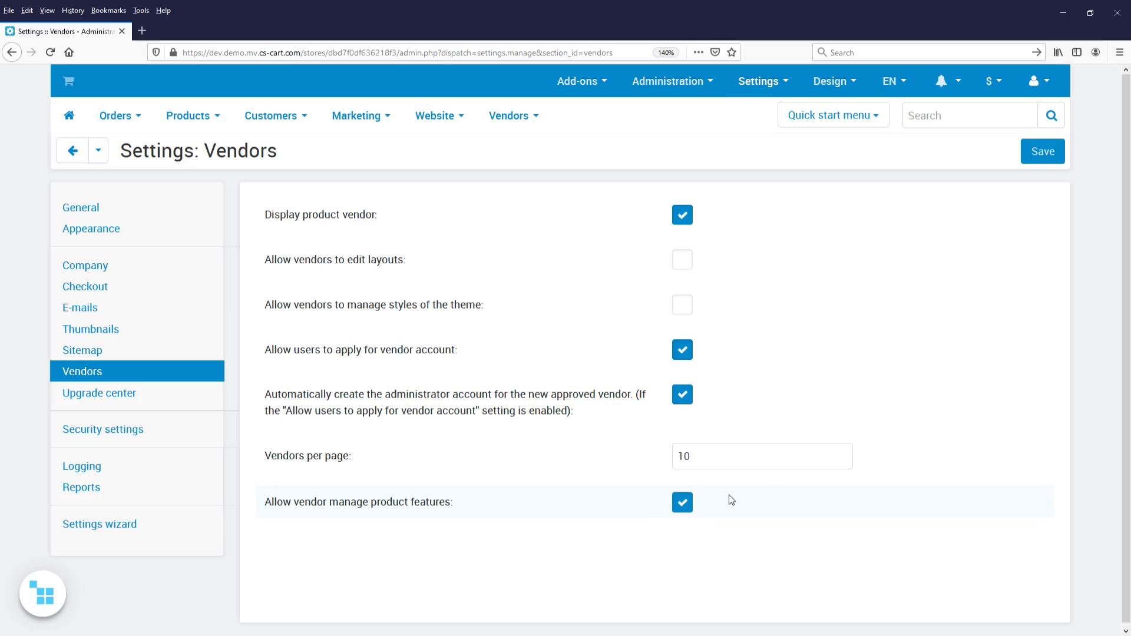
{"action": "left_click", "coordinate": [1031, 160]}
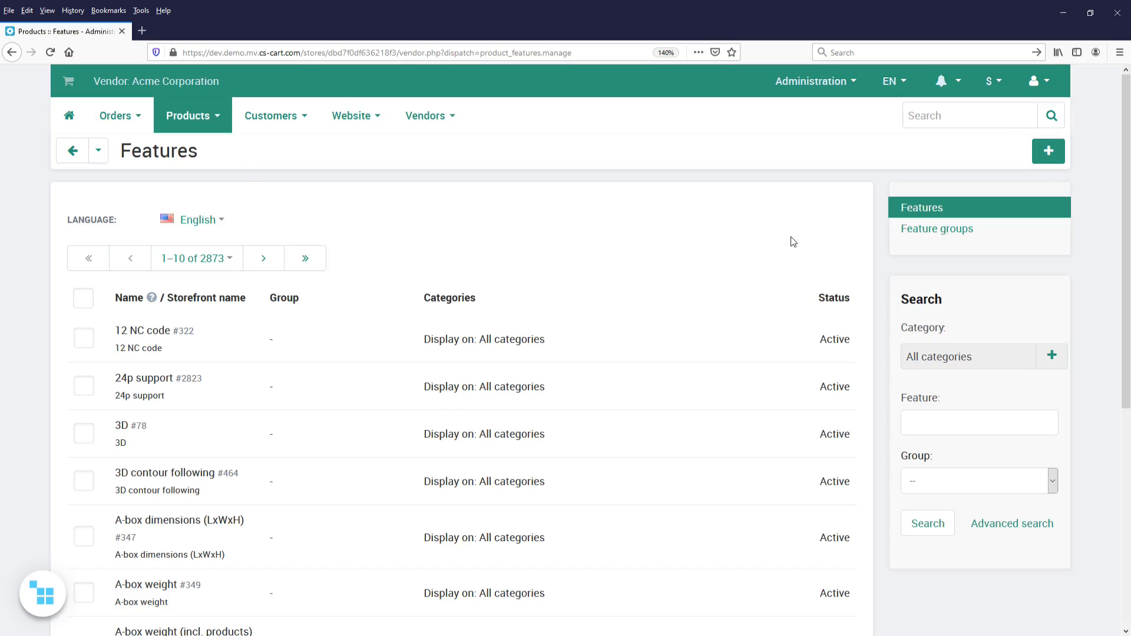
- Create a product feature for Acme Corporation named "My new feature" with the purpose Product search via filters
{"action": "left_click", "coordinate": [1061, 158]}
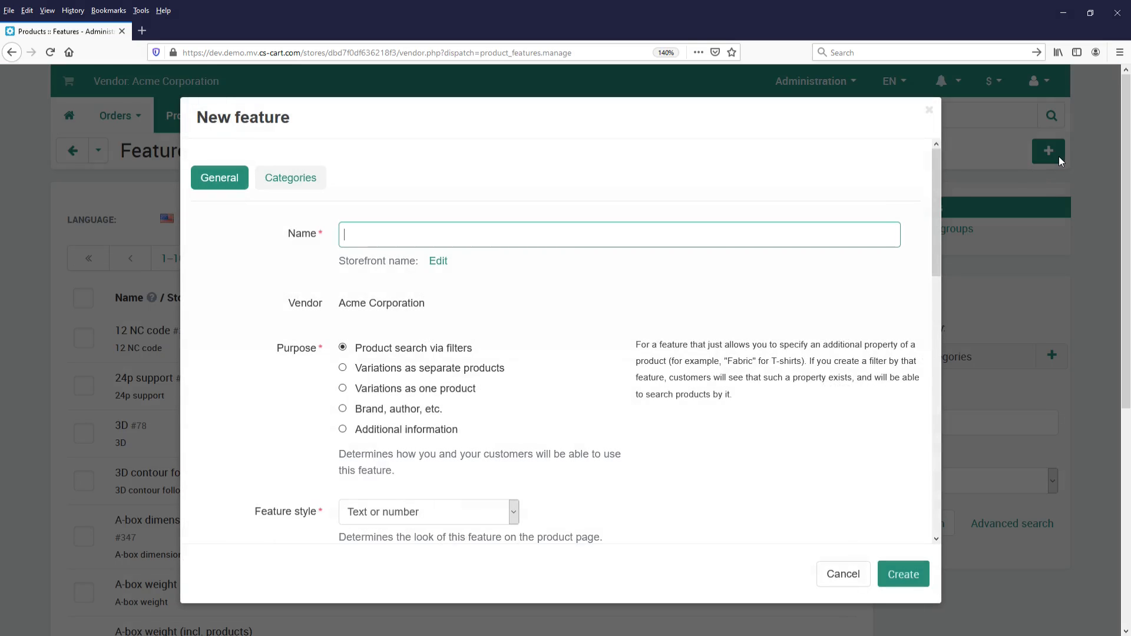
{"action": "type", "text": "My new feature"}
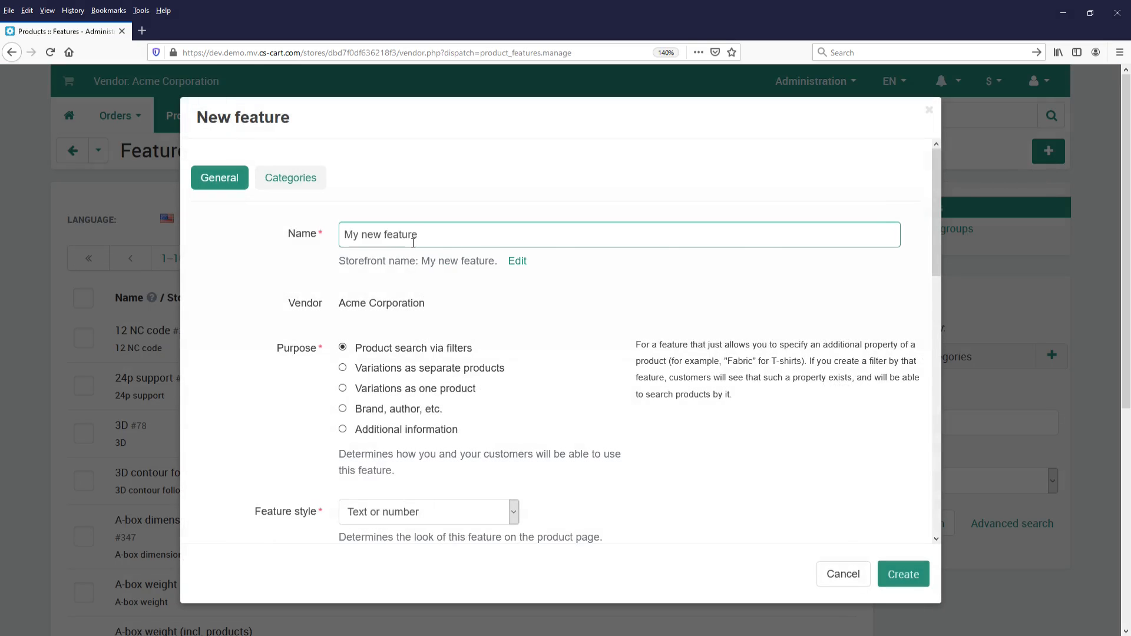
{"action": "left_click", "coordinate": [507, 322]}
{"action": "left_click", "coordinate": [483, 375]}
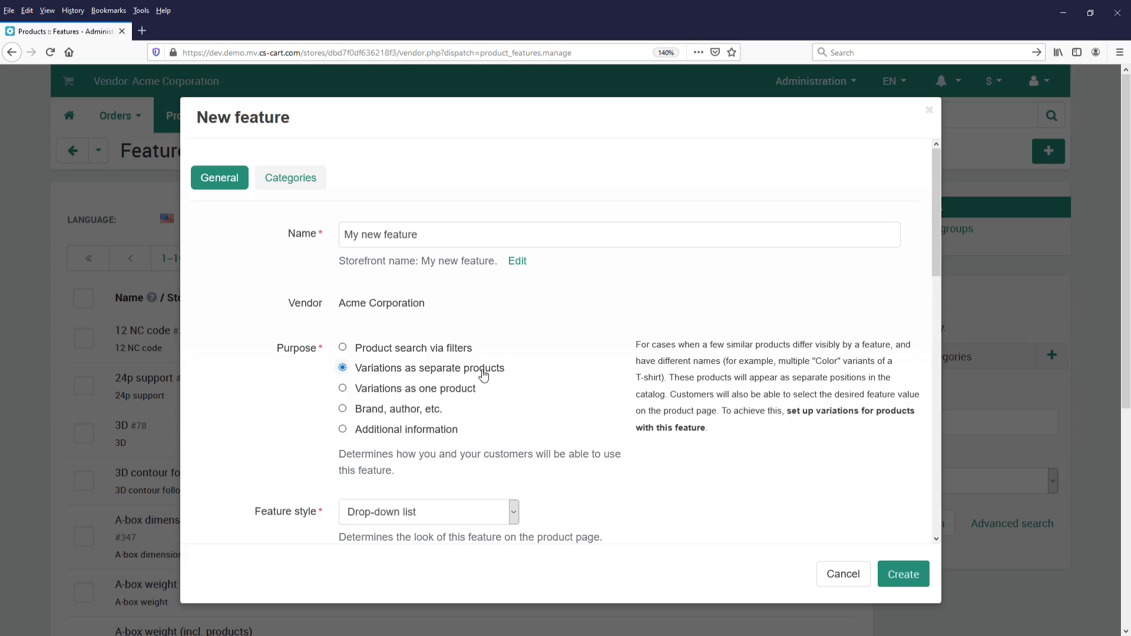
{"action": "left_click", "coordinate": [464, 352]}
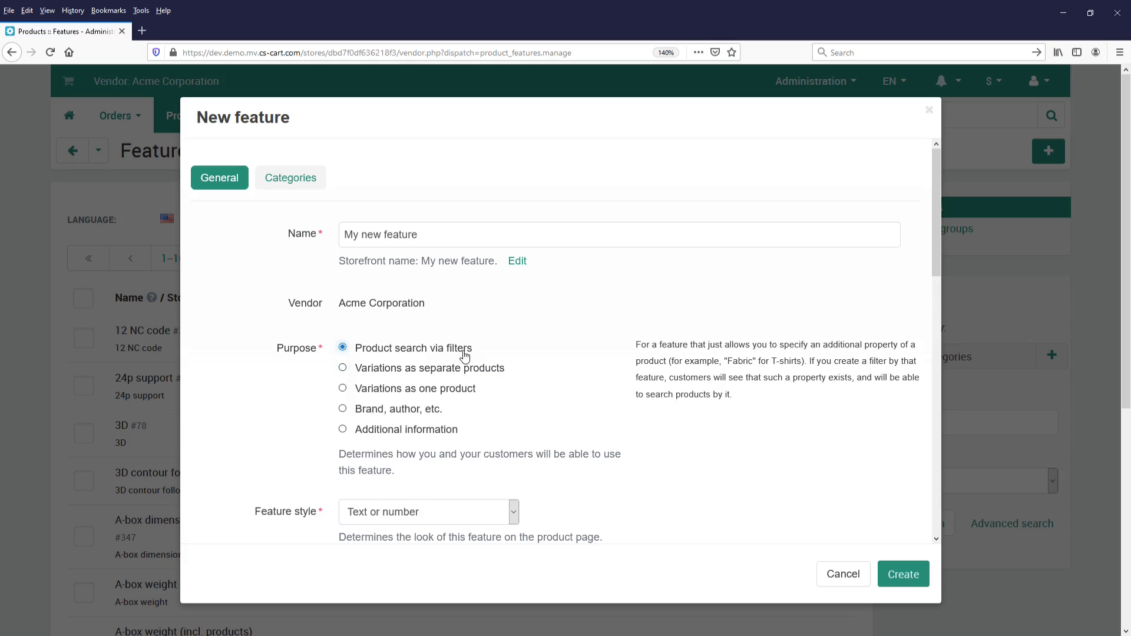
{"action": "left_click", "coordinate": [904, 575]}
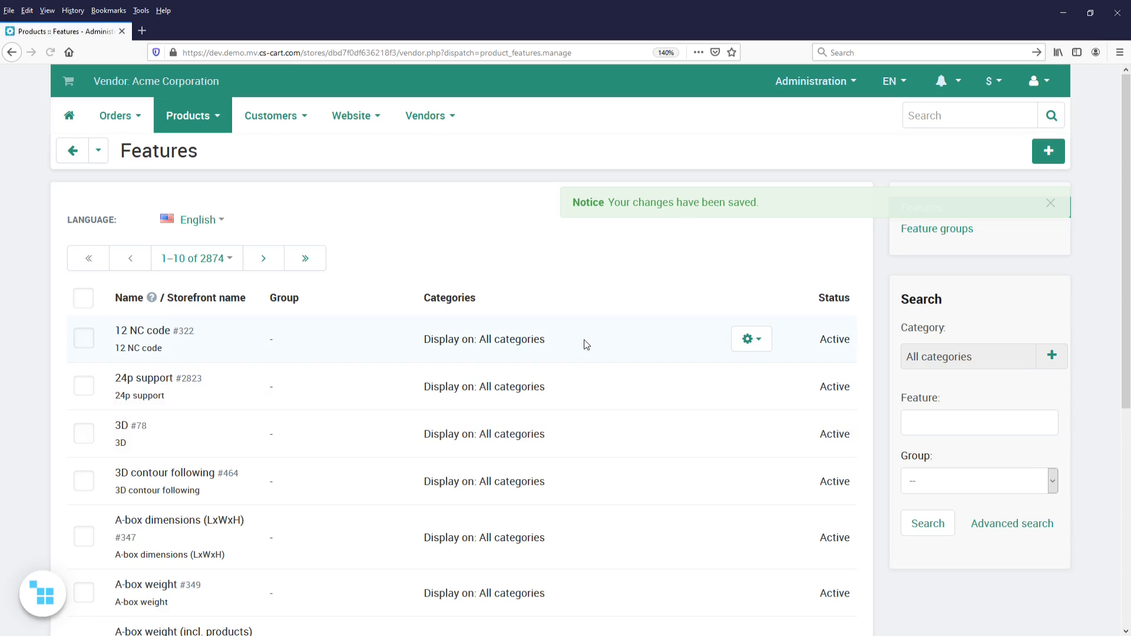
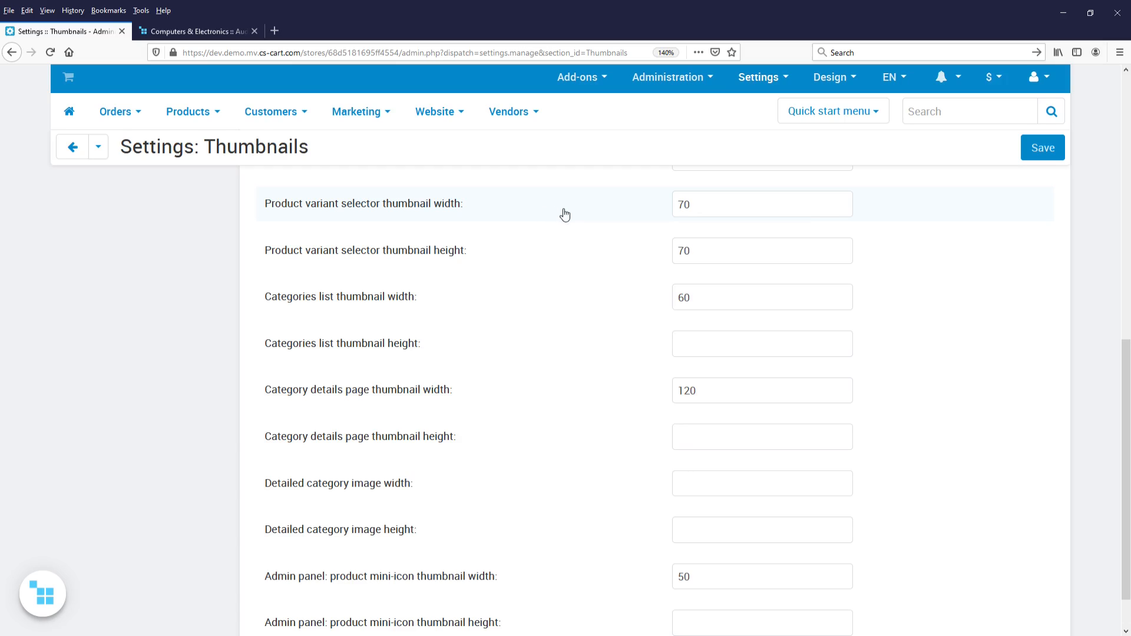
- Set the product variant selector thumbnail width and height to 150, save the settings, and switch to the storefront
{"action": "left_click", "coordinate": [654, 207]}
{"action": "type", "text": "150"}
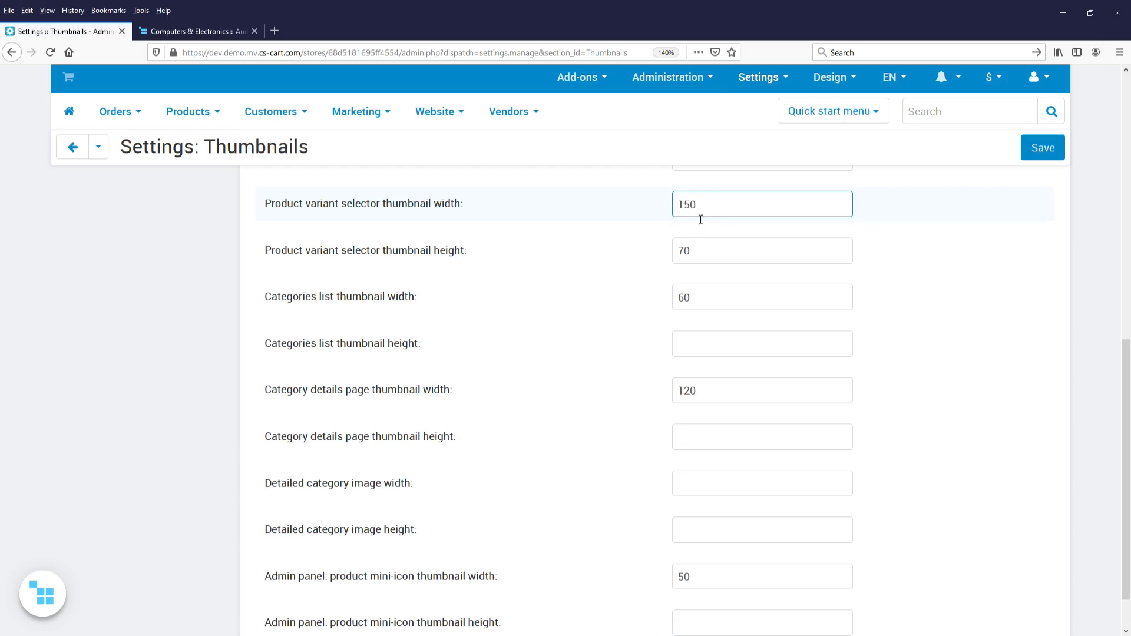
{"action": "left_click", "coordinate": [656, 254]}
{"action": "type", "text": "1"}
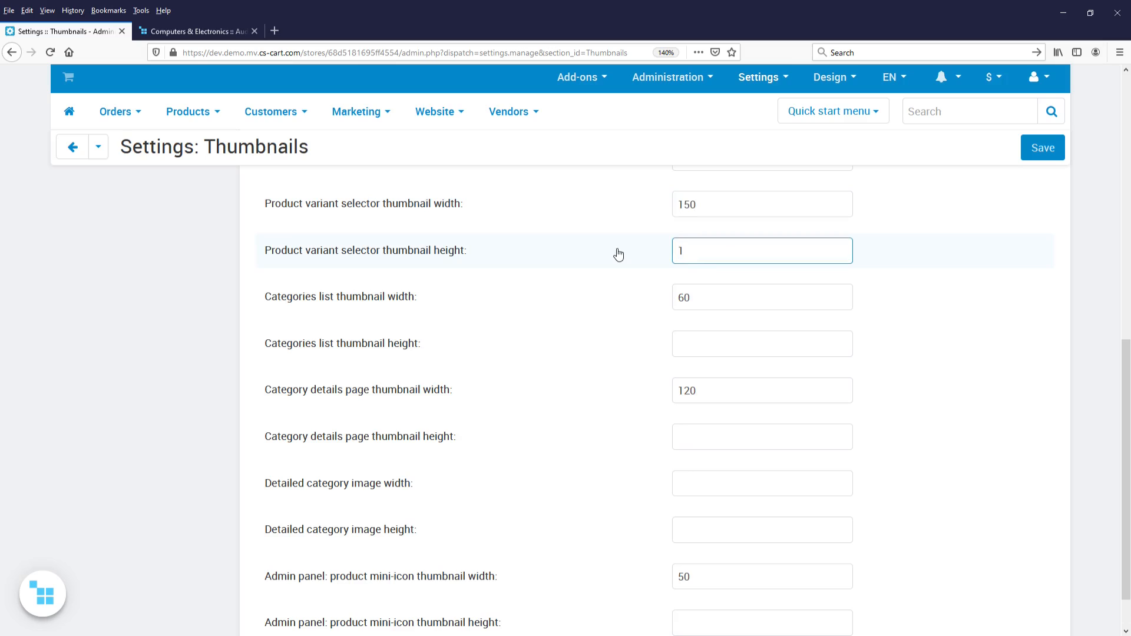
{"action": "type", "text": "50"}
{"action": "left_click", "coordinate": [1042, 148]}
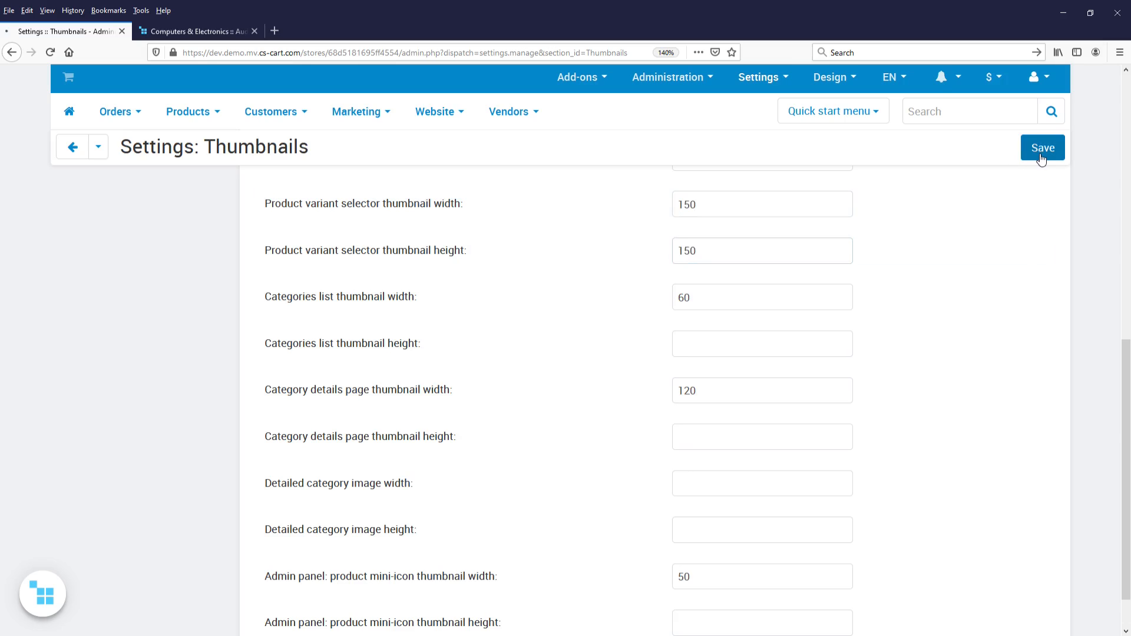
{"action": "key", "text": "ctrl+Tab"}
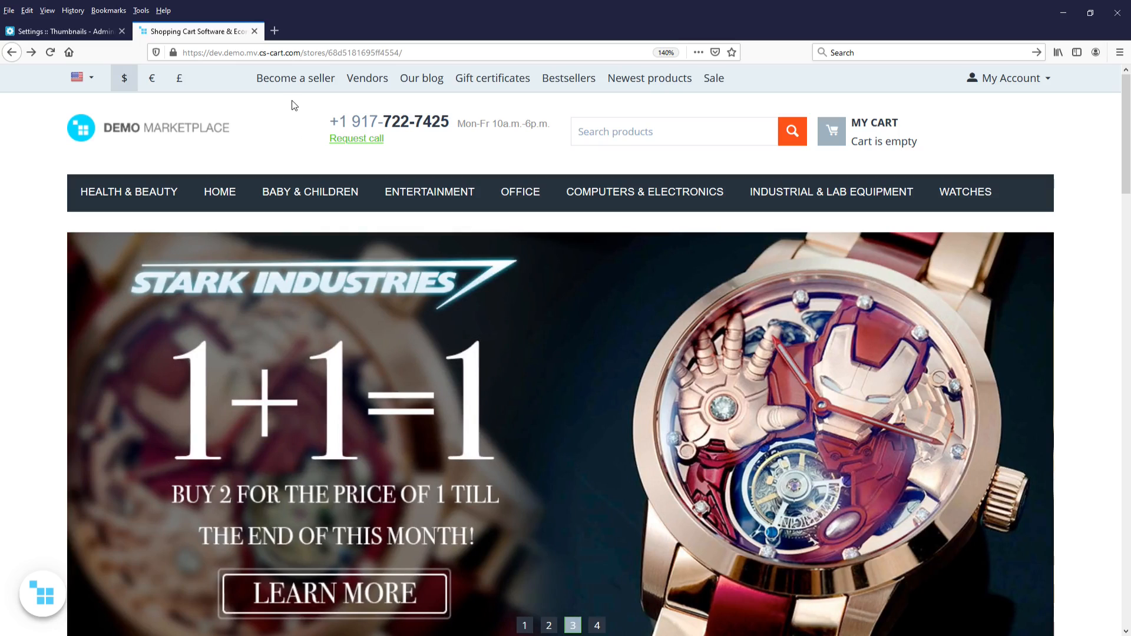
- Open the storefront's page for becoming a seller
{"action": "left_click", "coordinate": [297, 86]}
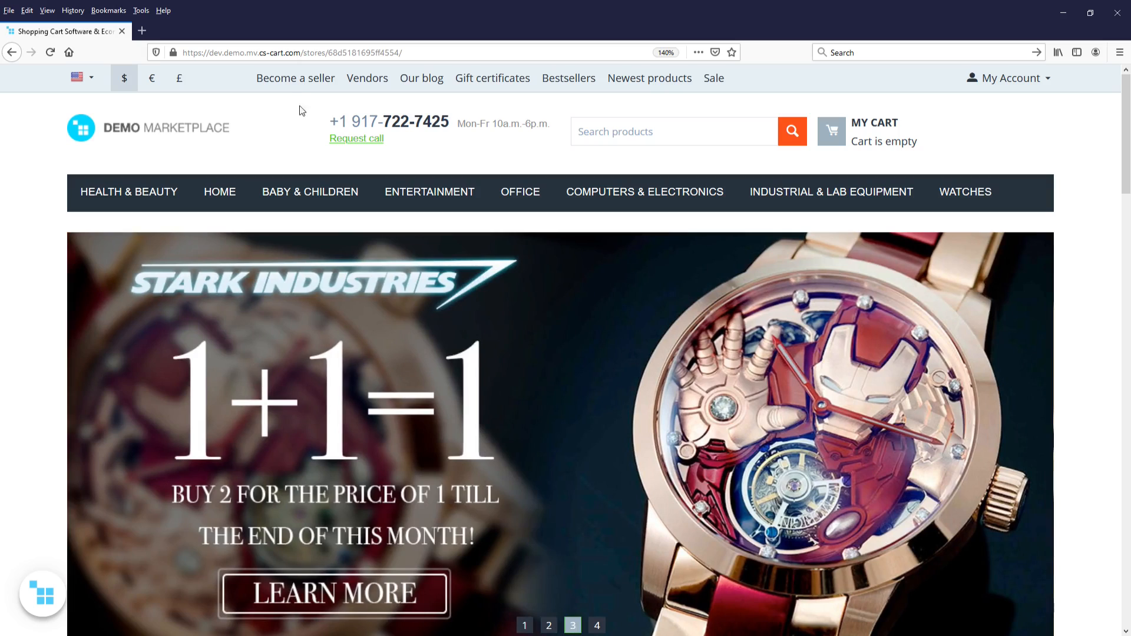
{"action": "left_click", "coordinate": [296, 86]}
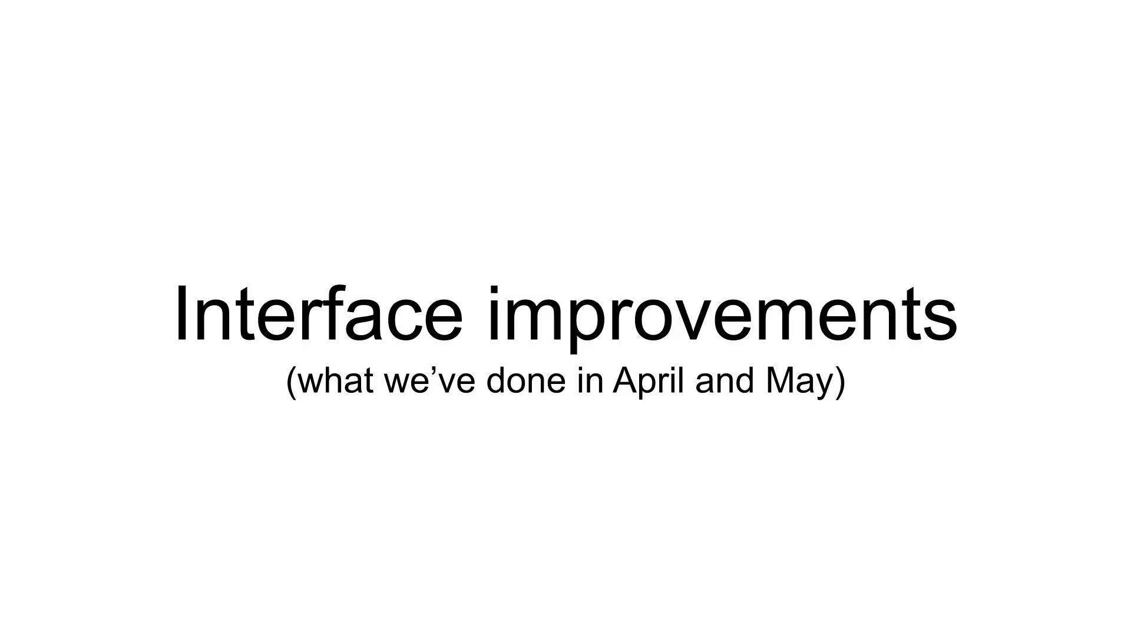
{"action": "key", "text": "Right"}
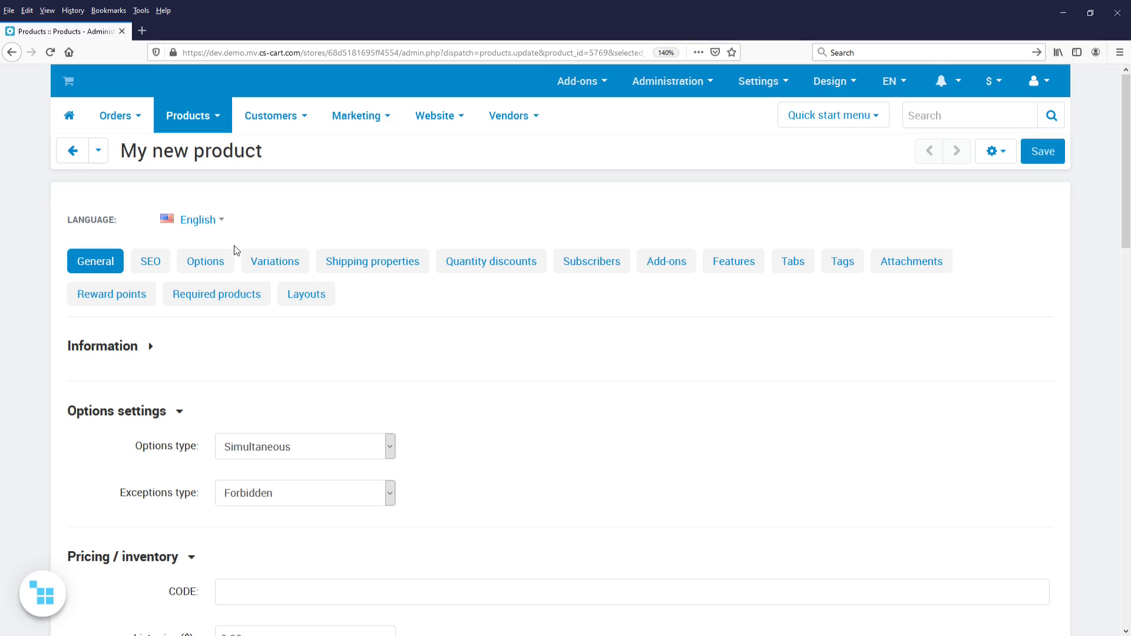
- Start a new "Gift wrap" option for My new product and open its advanced creation form to view the settings
{"action": "left_click", "coordinate": [221, 262]}
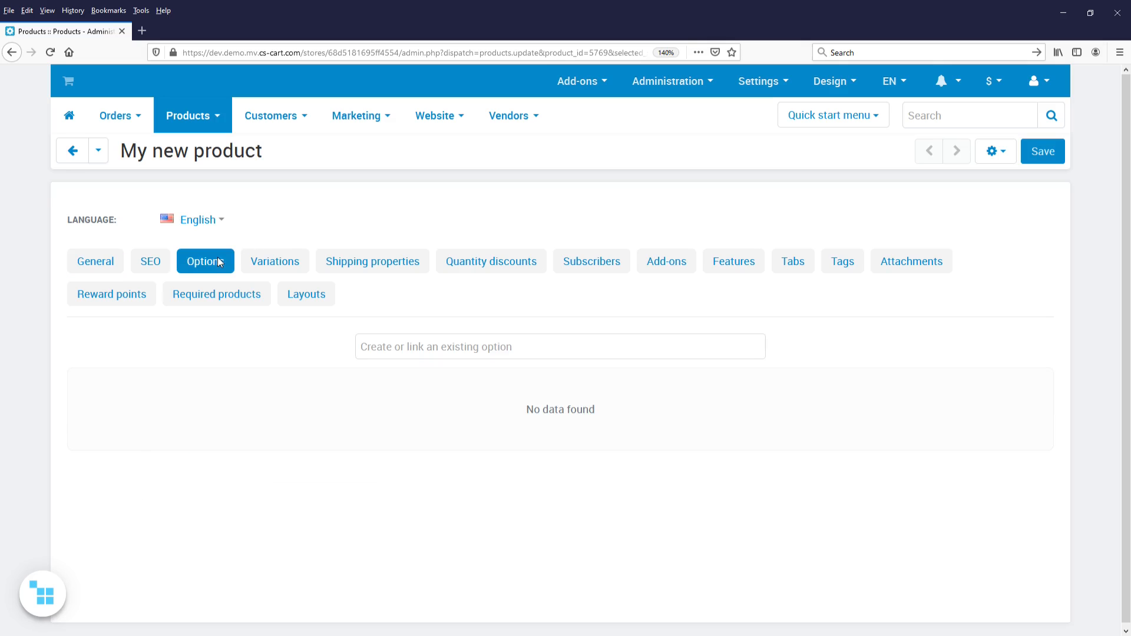
{"action": "left_click", "coordinate": [407, 349]}
{"action": "type", "text": "Gift wrap"}
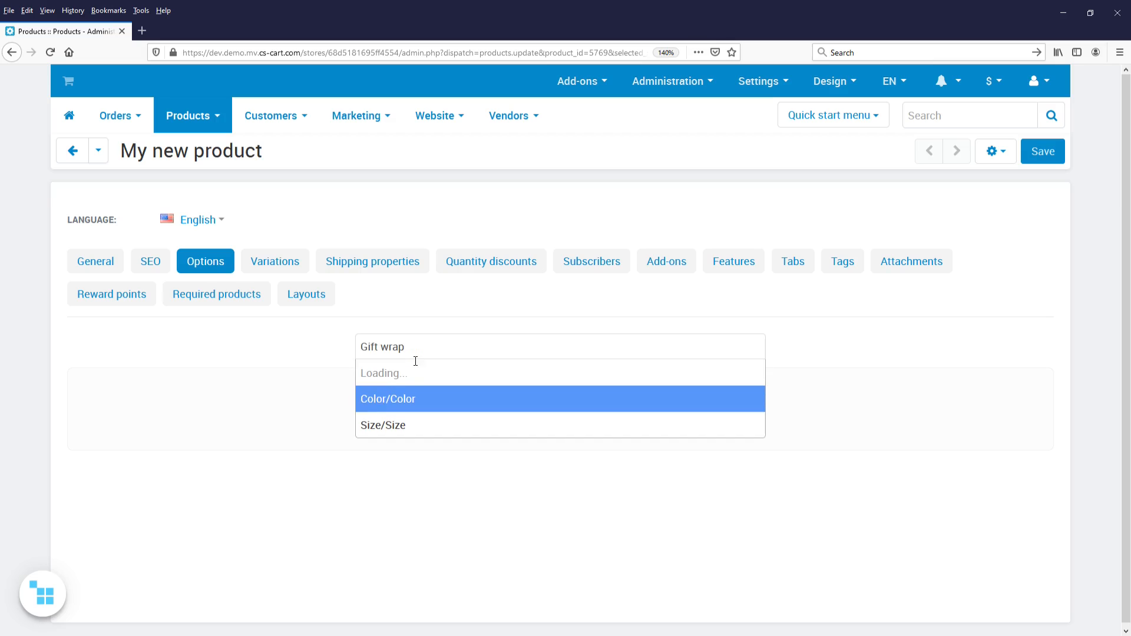
{"action": "left_click", "coordinate": [423, 378]}
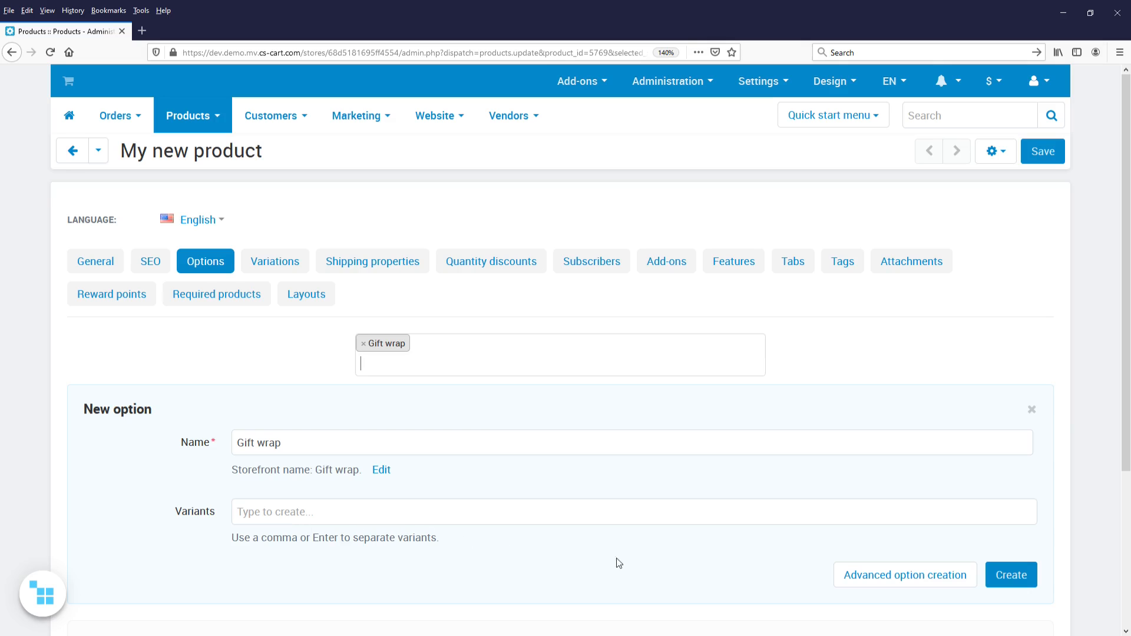
{"action": "left_click", "coordinate": [852, 585]}
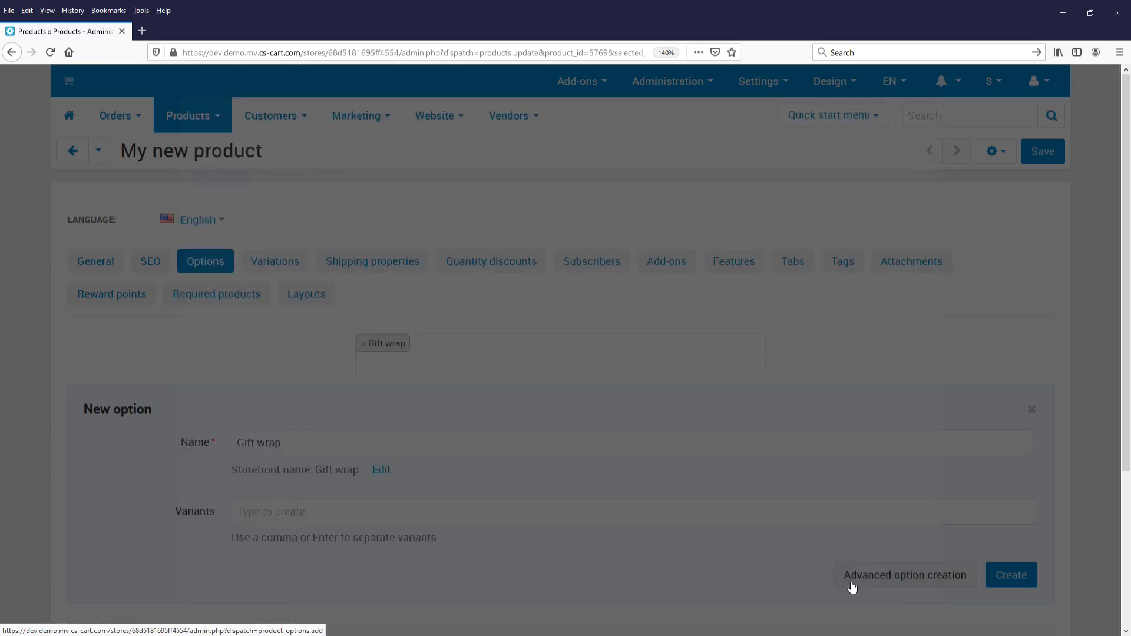
{"action": "scroll", "coordinate": [703, 386], "scroll_direction": "down", "scroll_amount": 5}
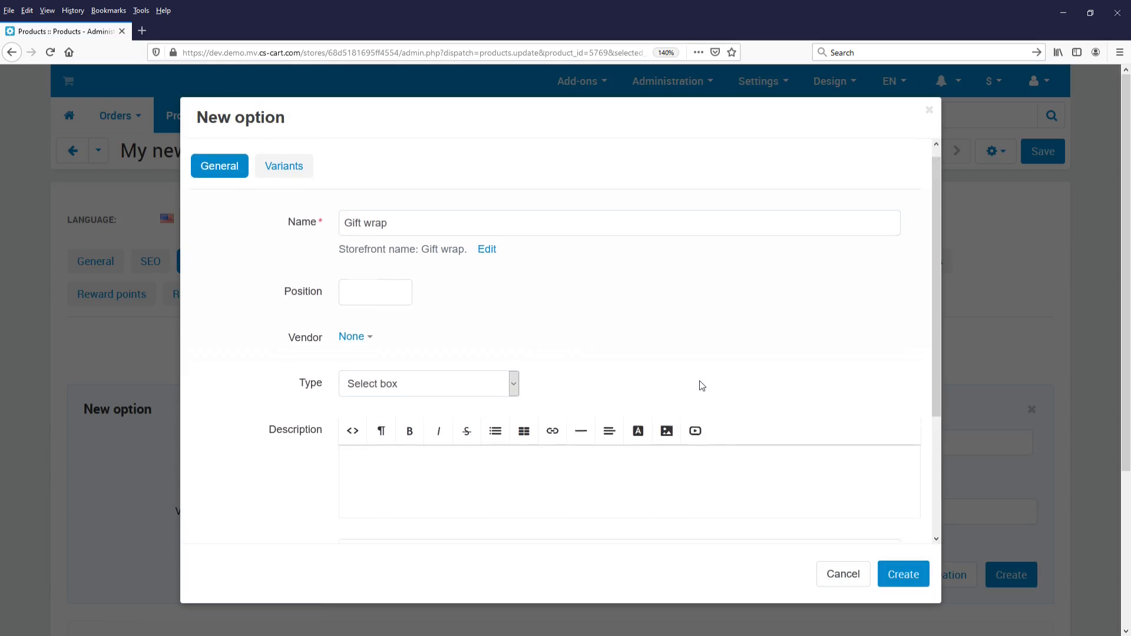
{"action": "scroll", "coordinate": [705, 335], "scroll_direction": "up", "scroll_amount": 5}
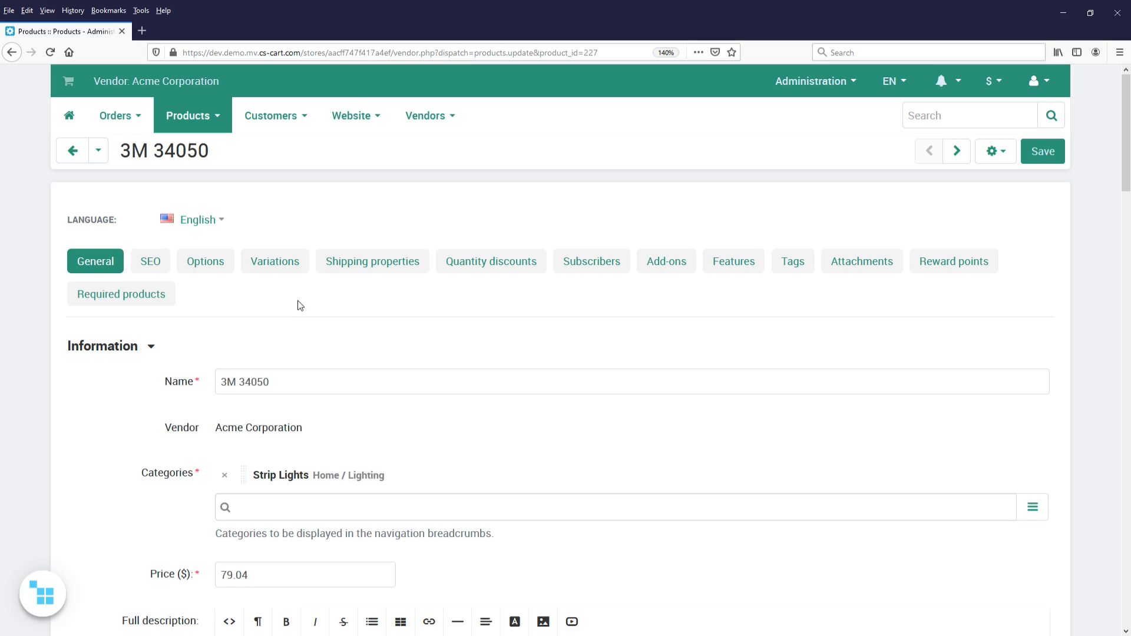
- Open the new feature form for the 3M 34050 product and examine its name, variants and feature category fields
{"action": "left_click", "coordinate": [737, 277]}
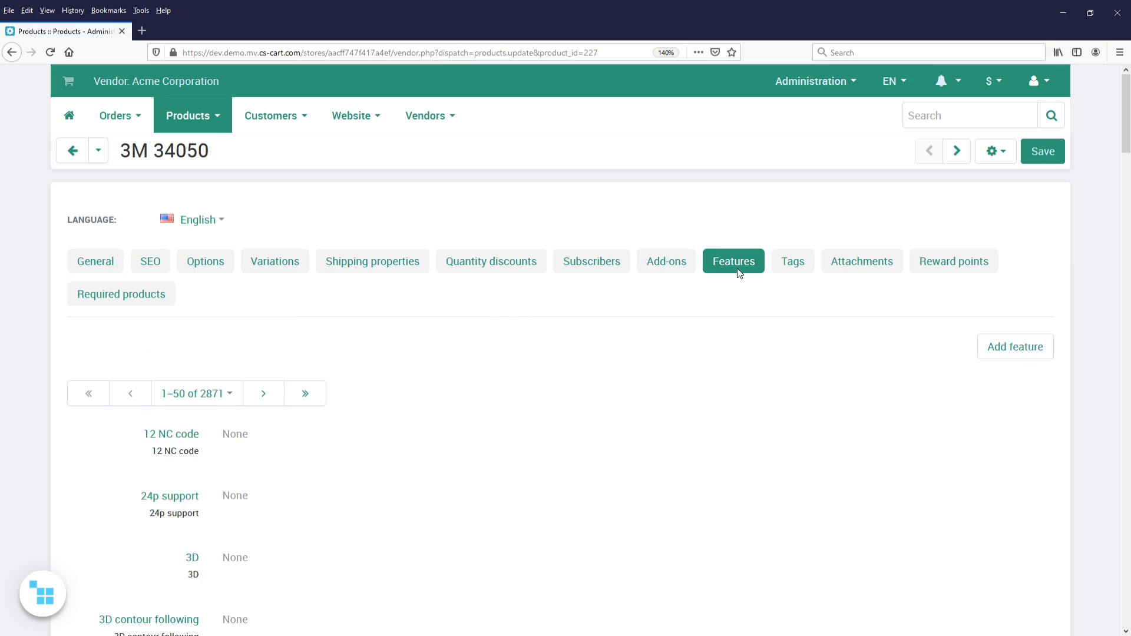
{"action": "left_click", "coordinate": [1032, 357]}
{"action": "scroll", "coordinate": [443, 382], "scroll_direction": "down", "scroll_amount": 2}
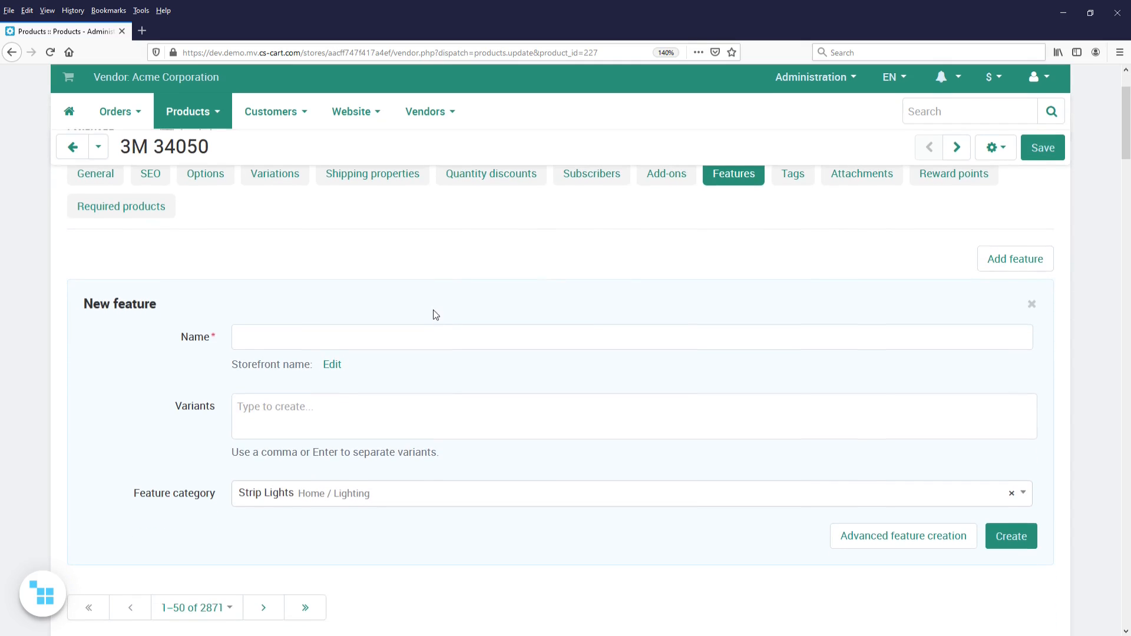
{"action": "scroll", "coordinate": [434, 312], "scroll_direction": "down", "scroll_amount": 2}
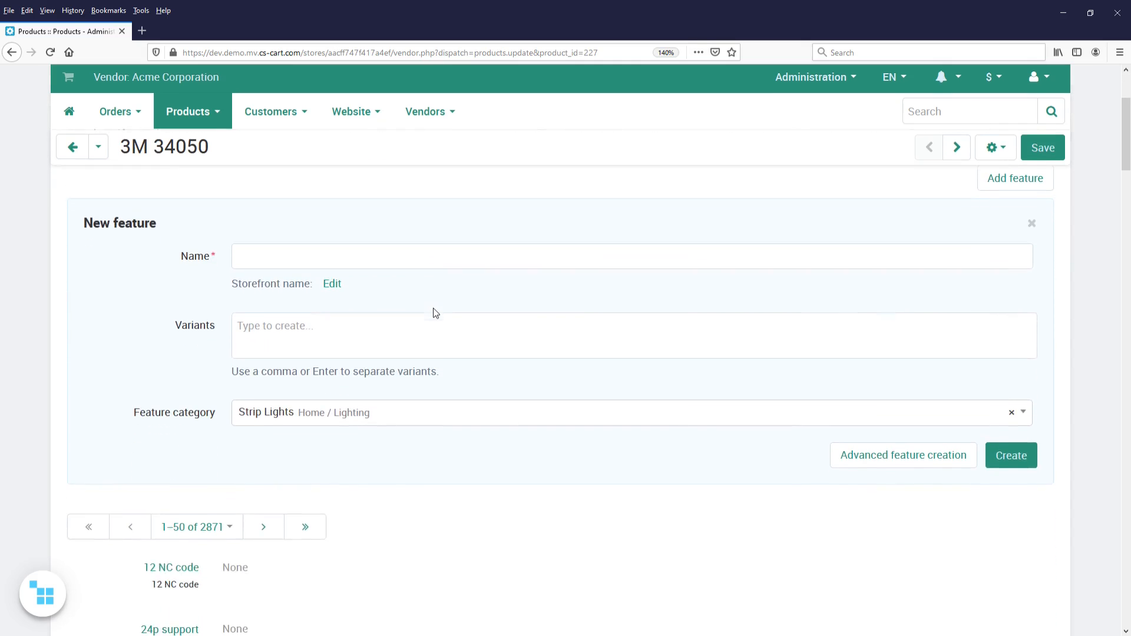
{"action": "scroll", "coordinate": [435, 313], "scroll_direction": "up", "scroll_amount": 3}
{"action": "scroll", "coordinate": [436, 312], "scroll_direction": "up", "scroll_amount": 1}
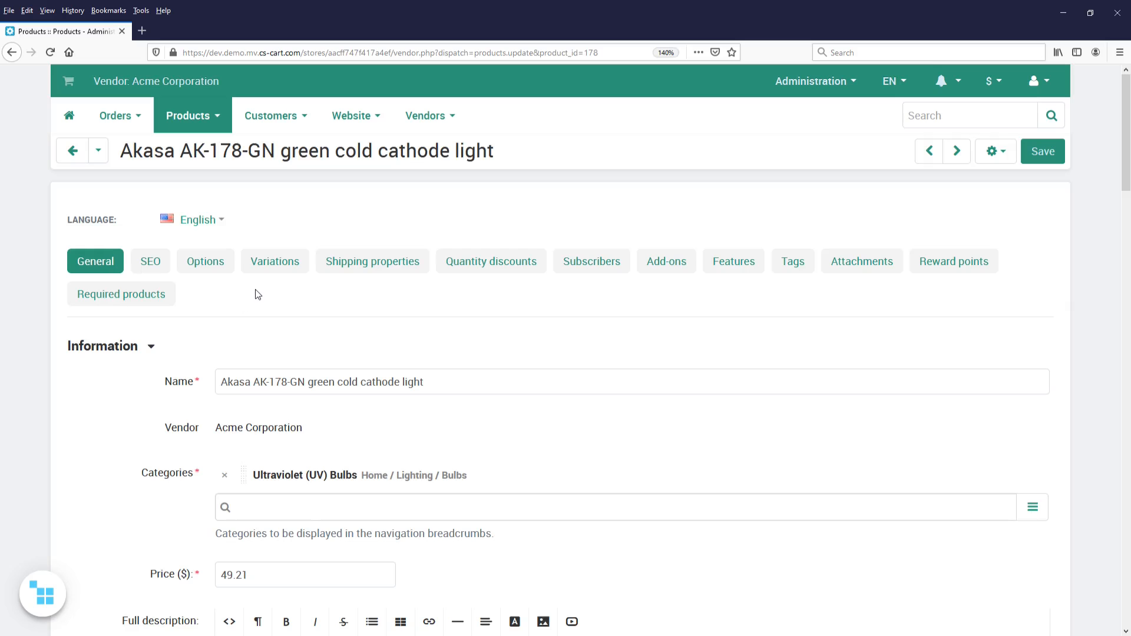
- Start adding variations to the Akasa AK-178-GN product, using the Color feature with variants Blue, Black and White
{"action": "left_click", "coordinate": [274, 269]}
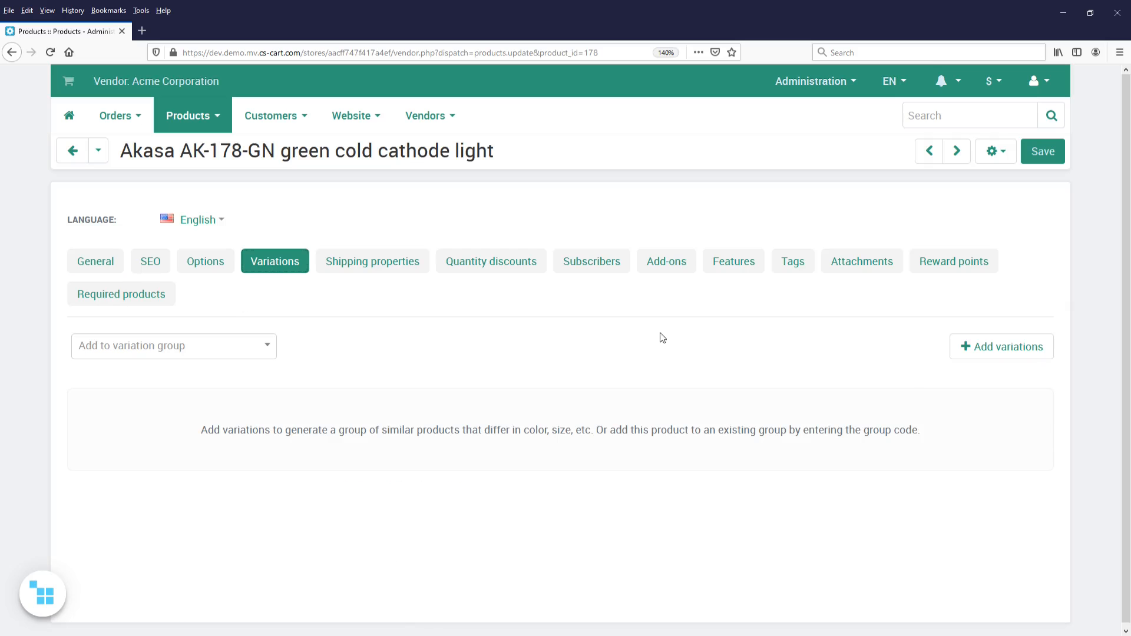
{"action": "left_click", "coordinate": [1030, 349]}
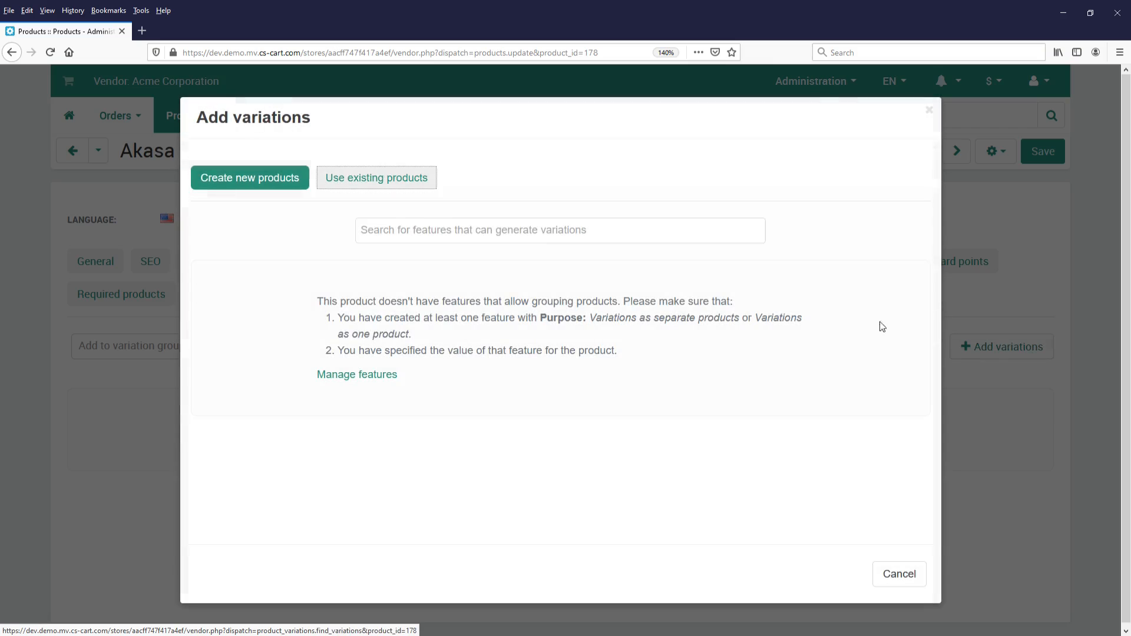
{"action": "left_click", "coordinate": [449, 240]}
{"action": "type", "text": "c"}
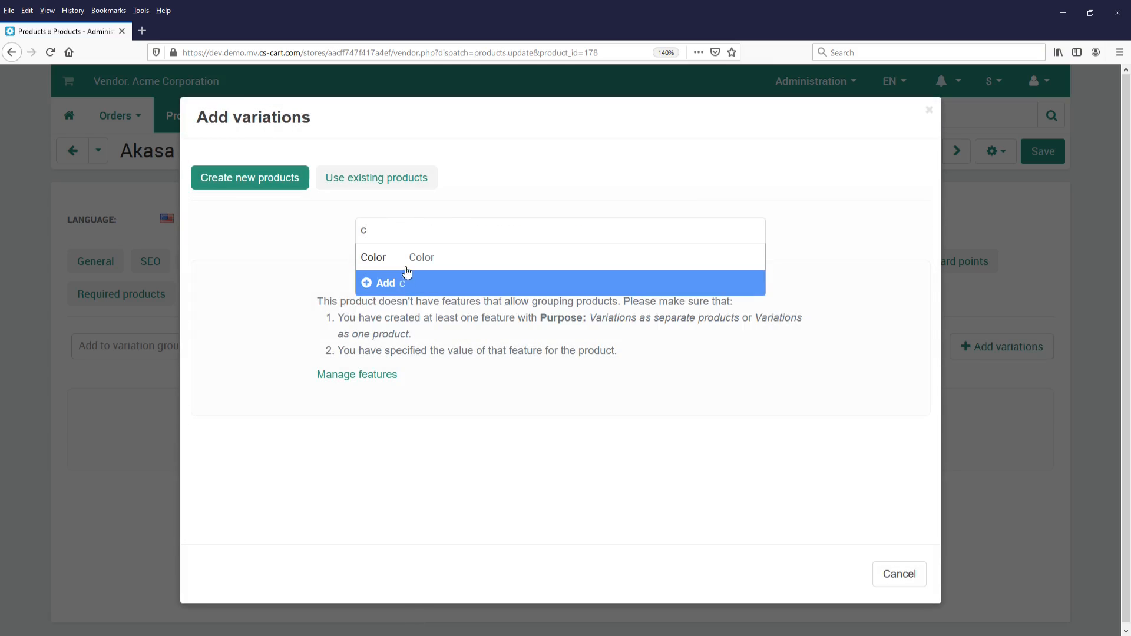
{"action": "left_click", "coordinate": [406, 260]}
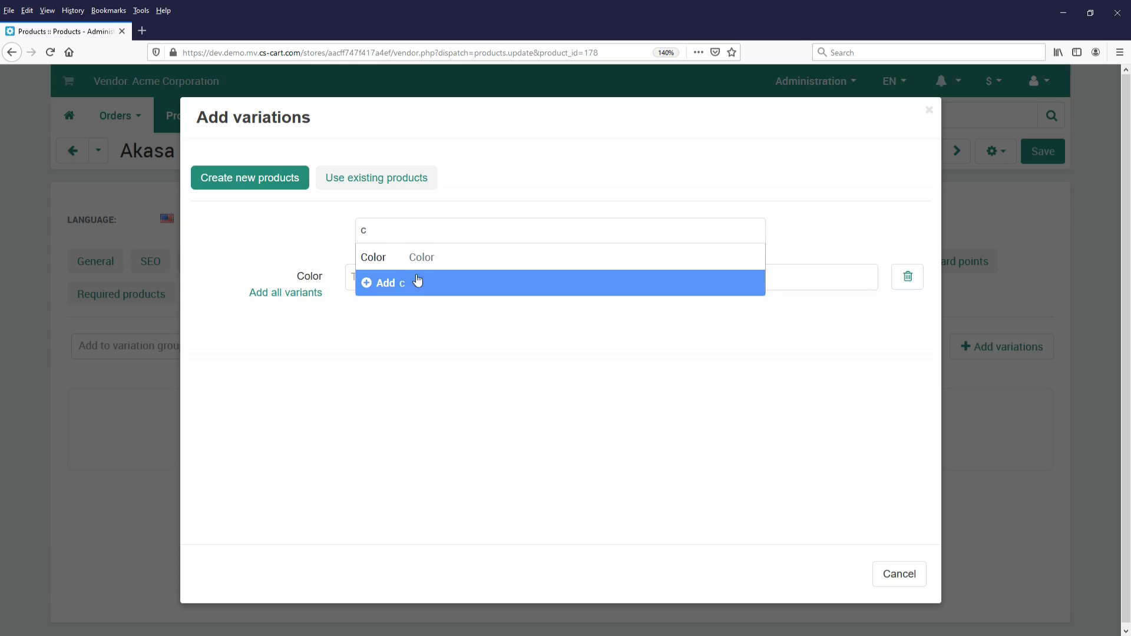
{"action": "left_click", "coordinate": [393, 235]}
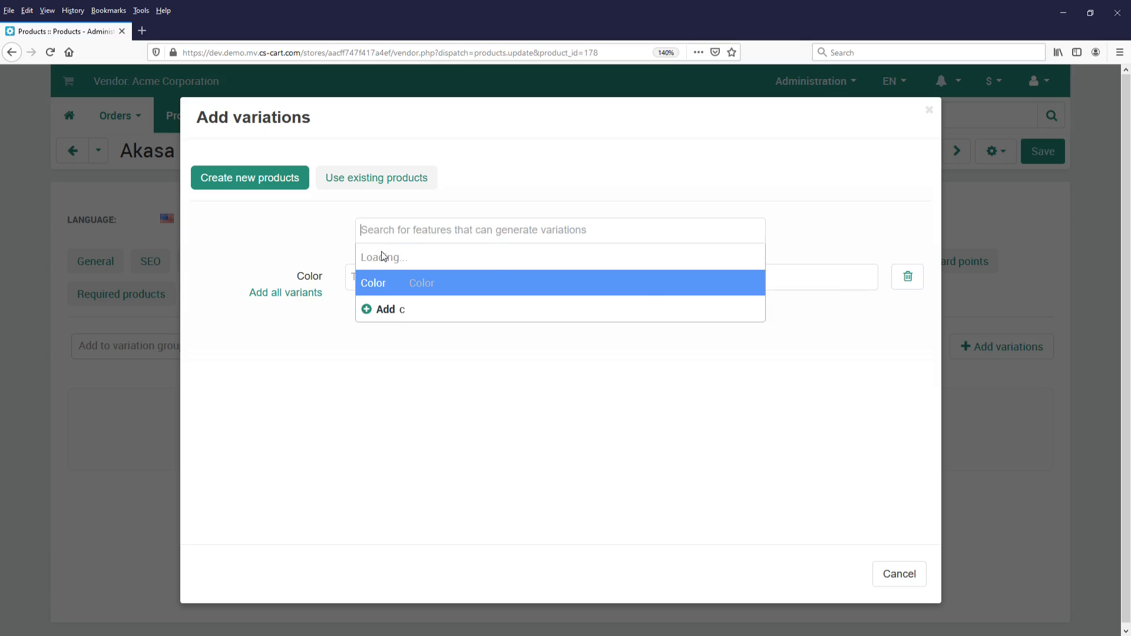
{"action": "left_click", "coordinate": [391, 280]}
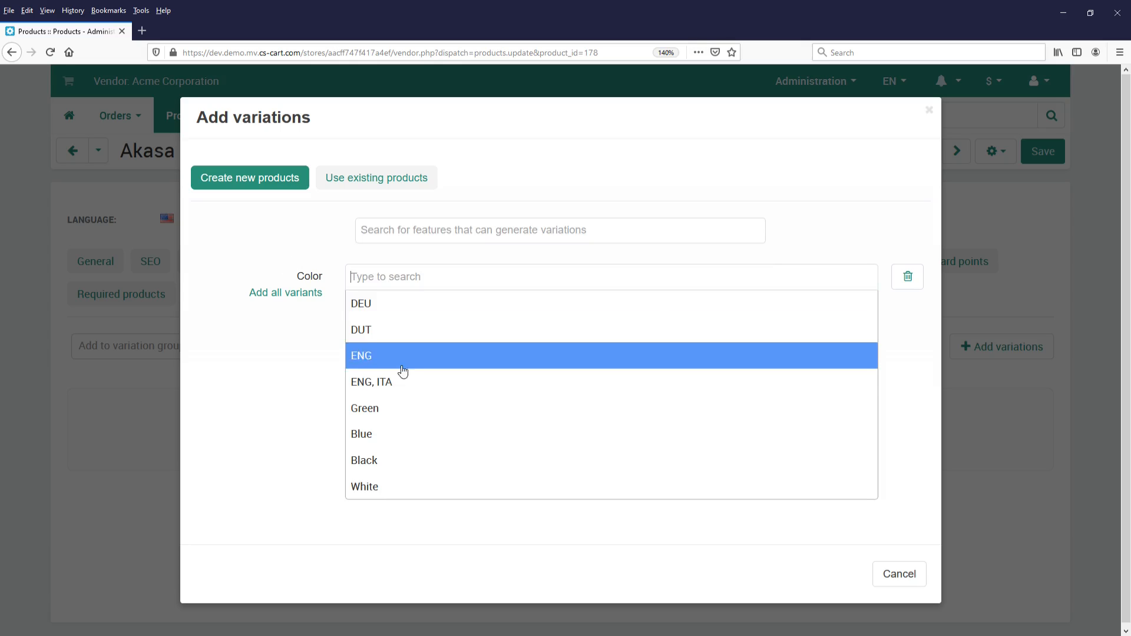
{"action": "left_click", "coordinate": [386, 439]}
{"action": "left_click", "coordinate": [386, 484]}
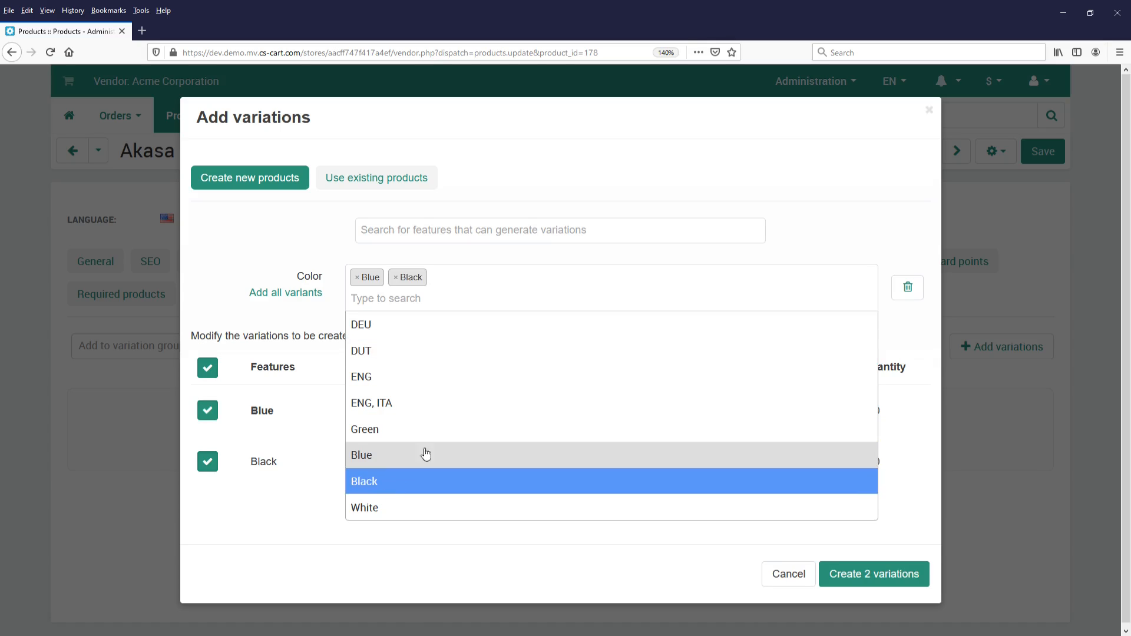
{"action": "left_click", "coordinate": [392, 507]}
- Include the Size feature with the XX Large variant and create the product variations
{"action": "left_click", "coordinate": [519, 243]}
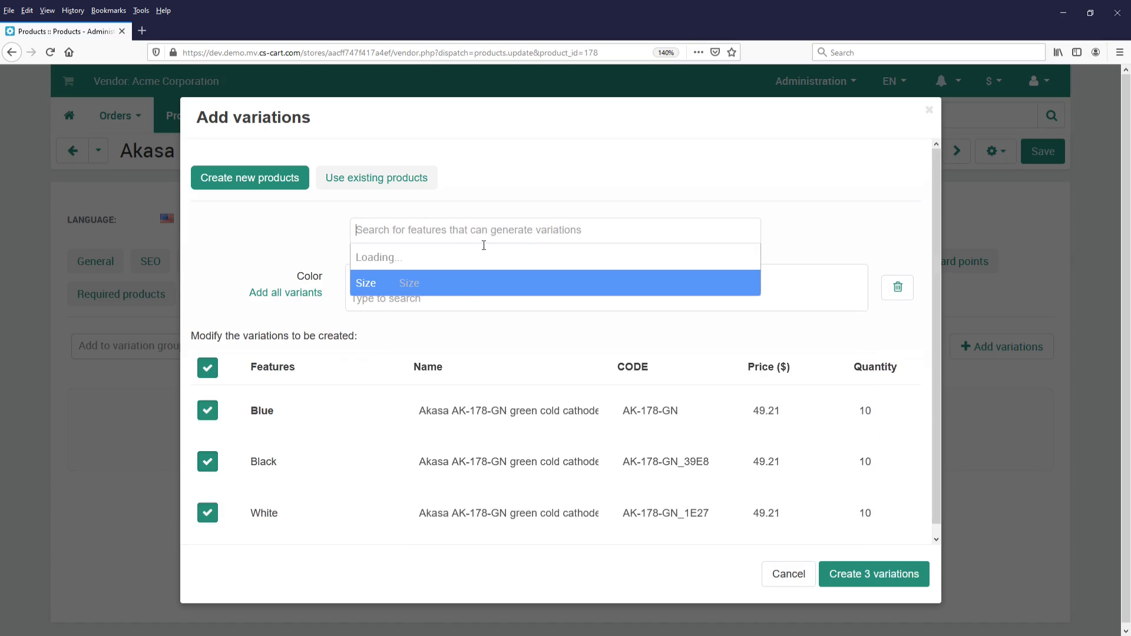
{"action": "left_click", "coordinate": [470, 263]}
{"action": "left_click", "coordinate": [424, 348]}
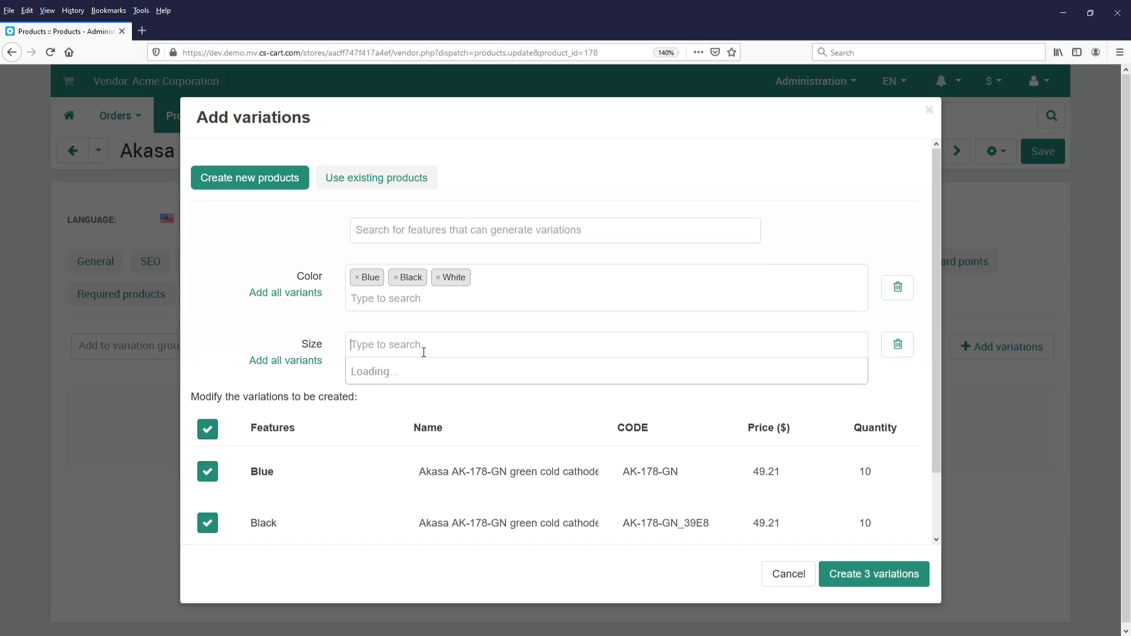
{"action": "type", "text": "xx"}
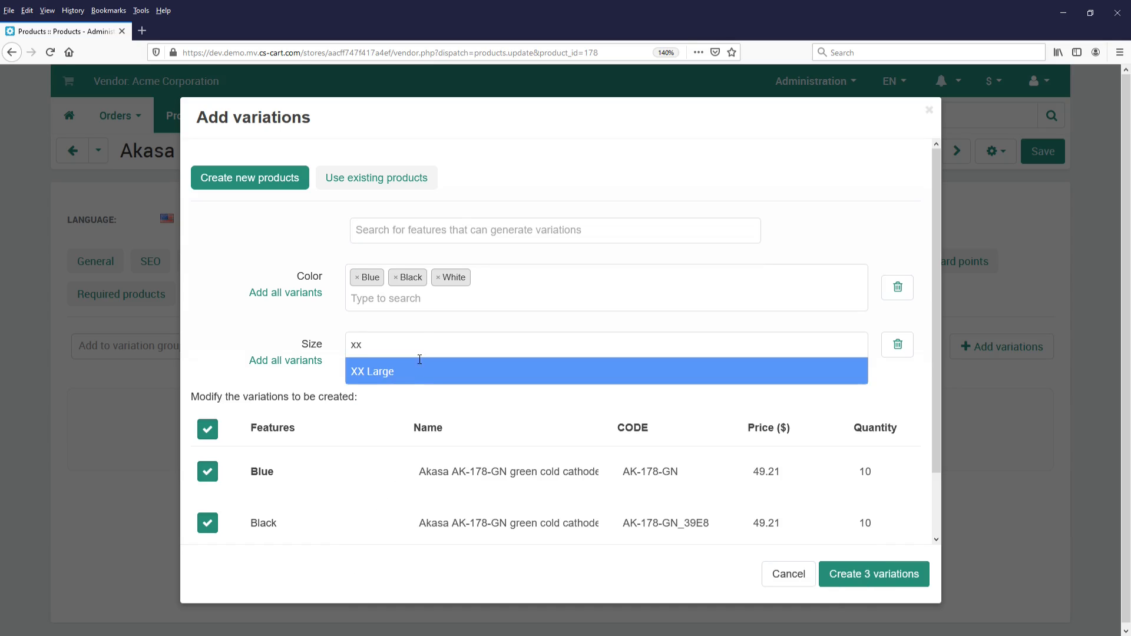
{"action": "left_click", "coordinate": [408, 373]}
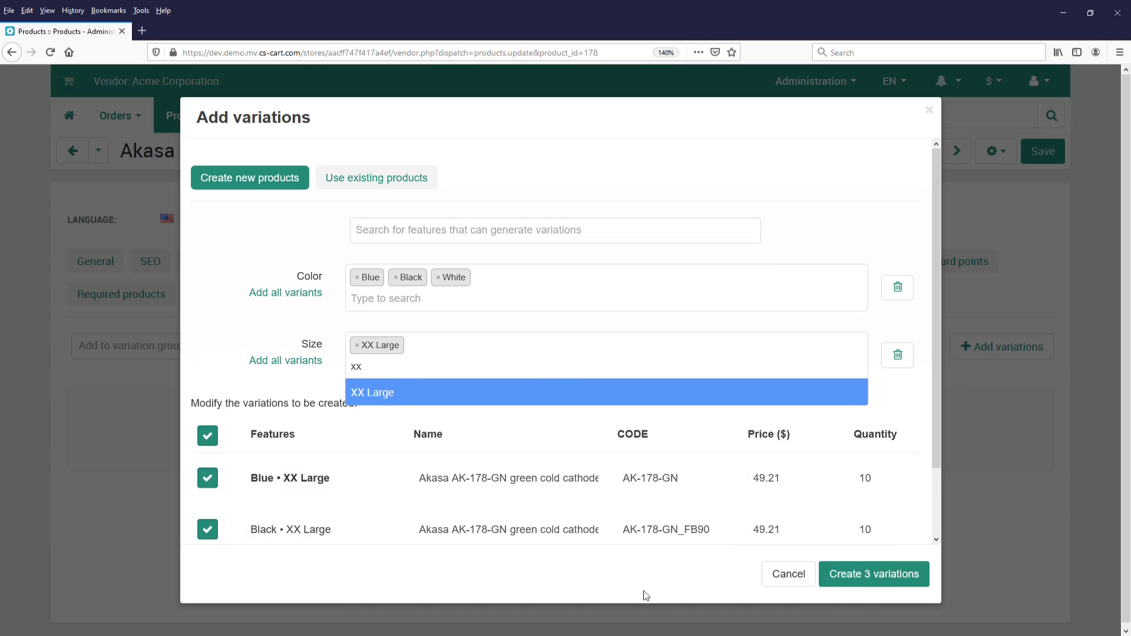
{"action": "left_click", "coordinate": [865, 575]}
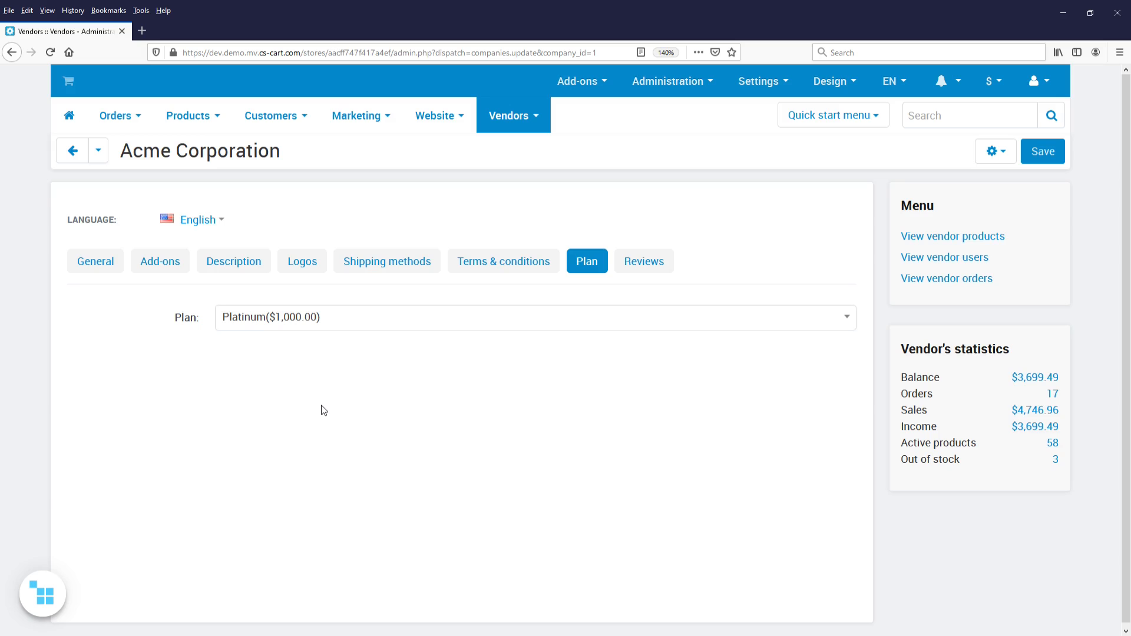
- Search the vendor plans available to Acme Corporation for "Exc" and clear the search text
{"action": "left_click", "coordinate": [369, 327]}
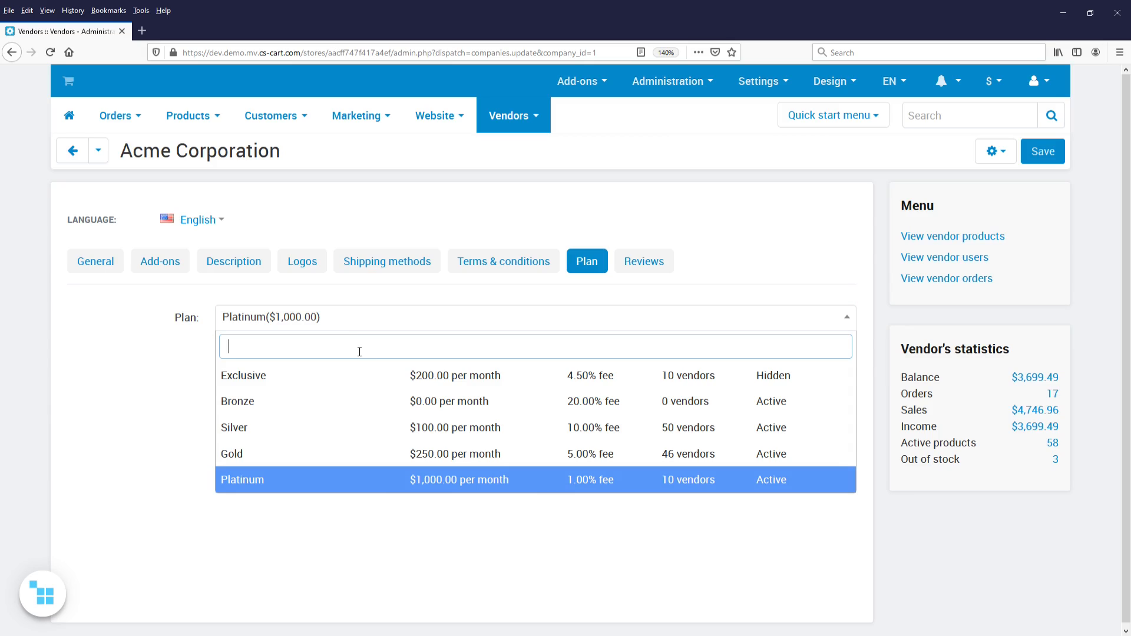
{"action": "type", "text": "Ex"}
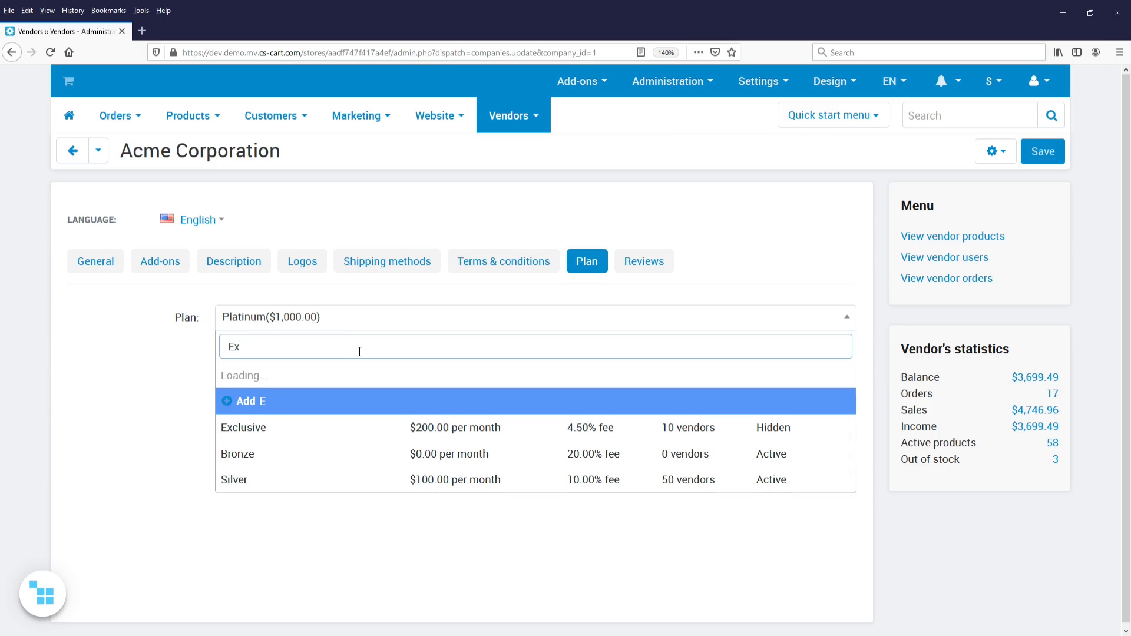
{"action": "type", "text": "c"}
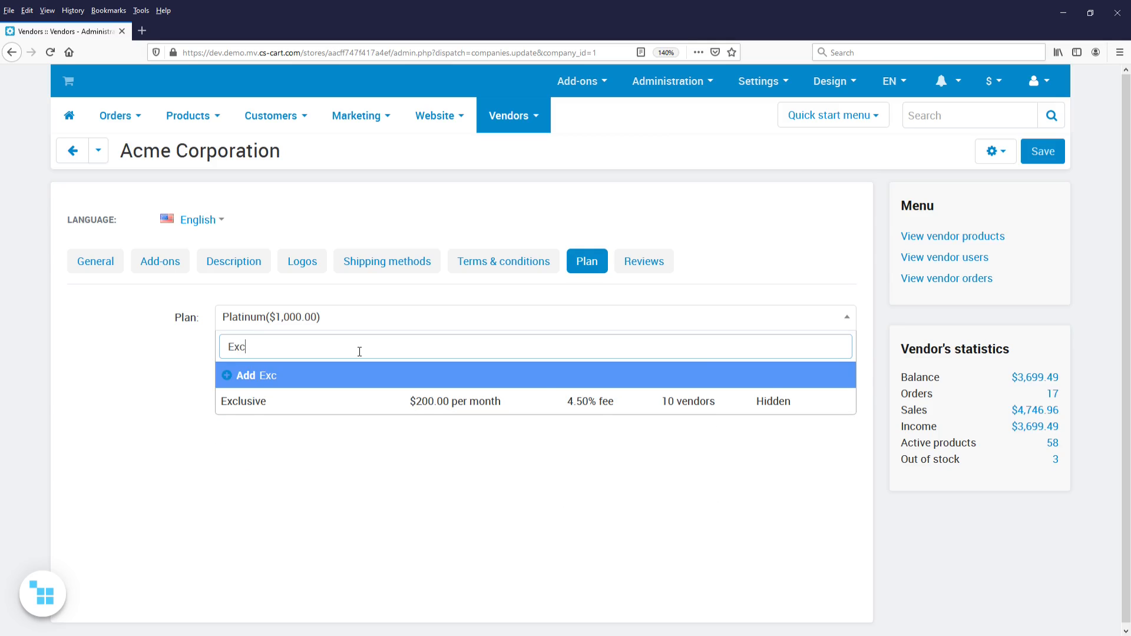
{"action": "key", "text": "BackSpace"}
{"action": "key", "text": "BackSpace"}
{"action": "key", "text": "BackSpace"}
- Start adding a new vendor plan named "Custom" from Acme Corporation's plan selection
{"action": "type", "text": "C"}
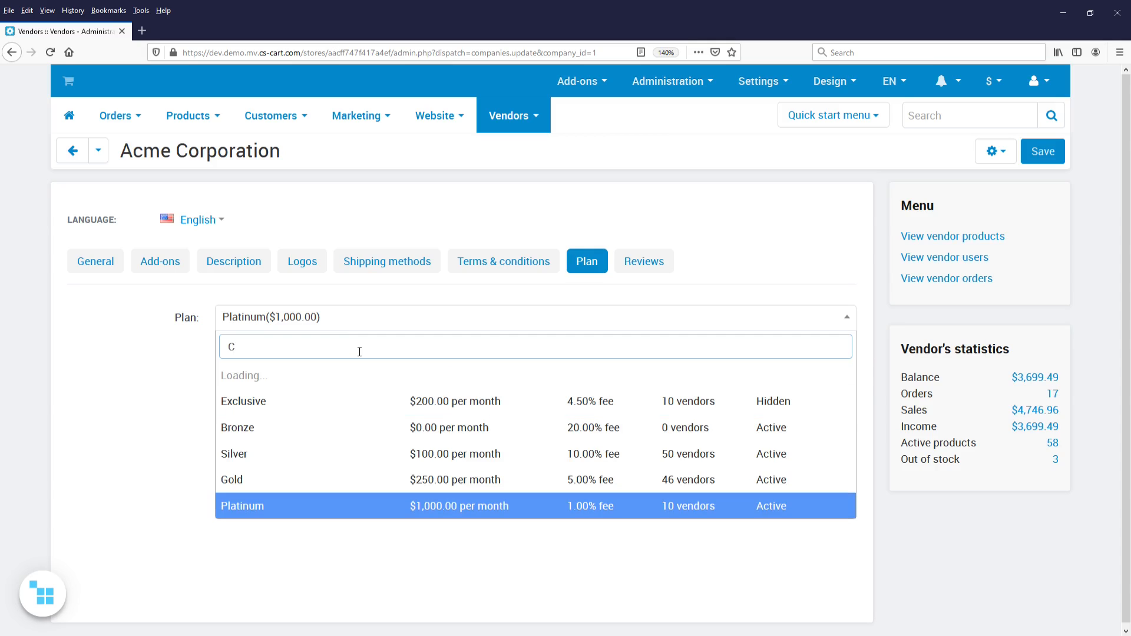
{"action": "type", "text": "ustom"}
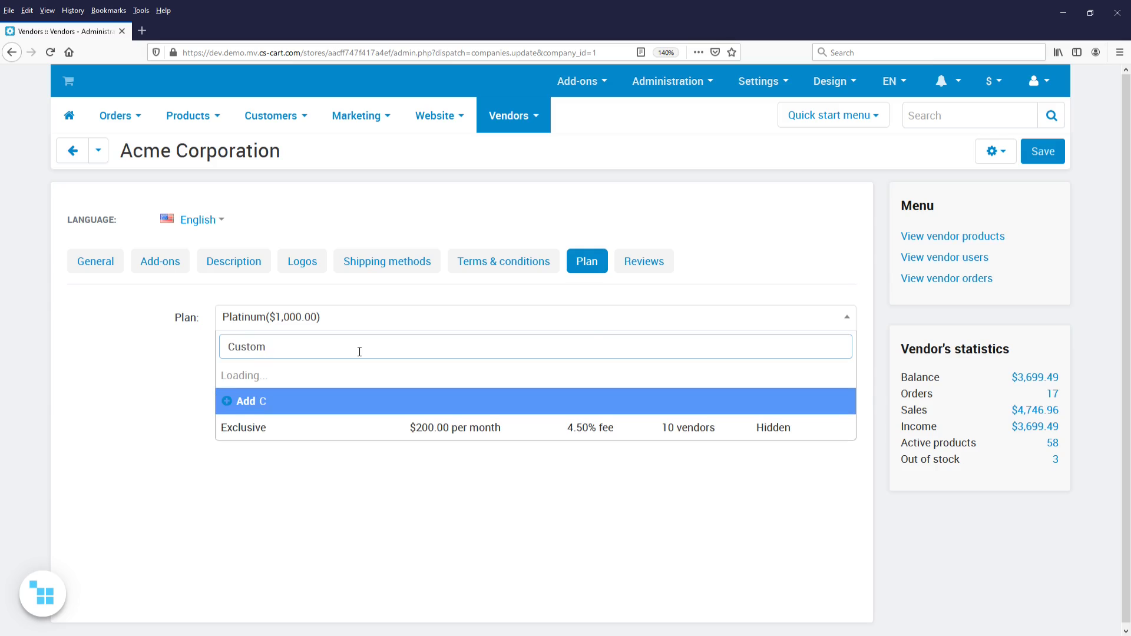
{"action": "left_click", "coordinate": [328, 382]}
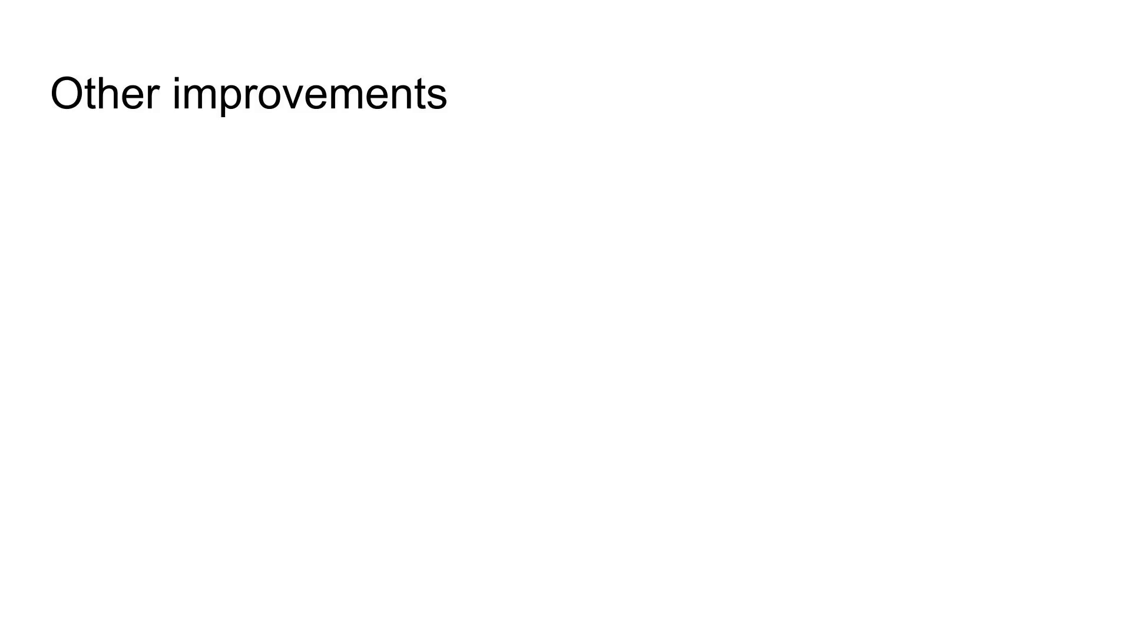
{"action": "key", "text": "Right"}
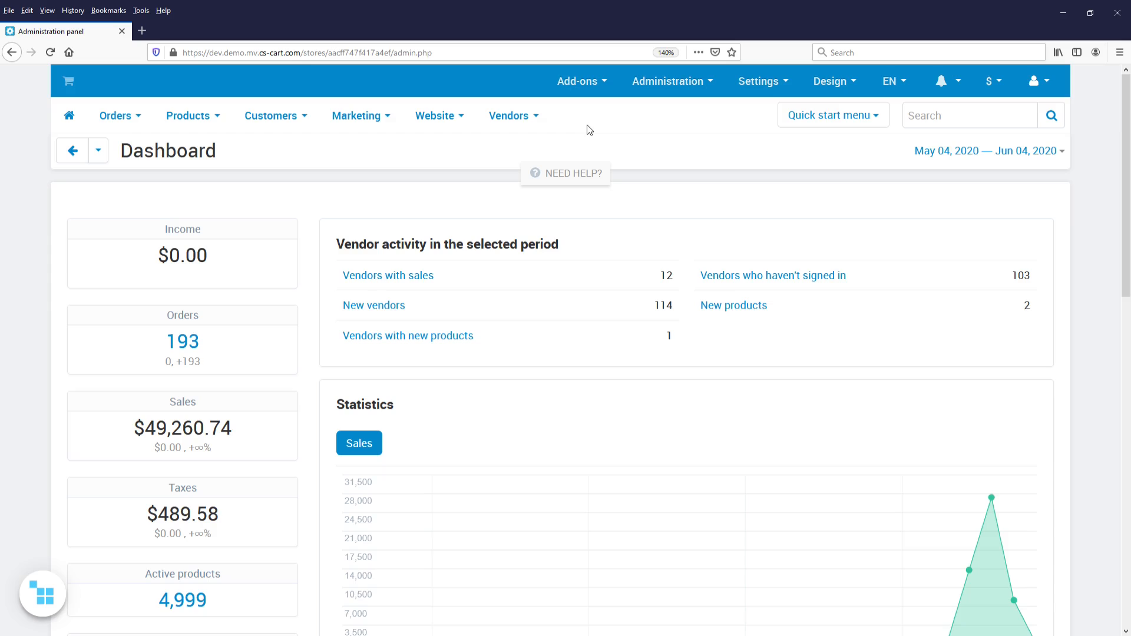
- Open the vendor products on moderation and show the disapproved products
{"action": "mouse_move", "coordinate": [508, 122]}
{"action": "mouse_move", "coordinate": [518, 194]}
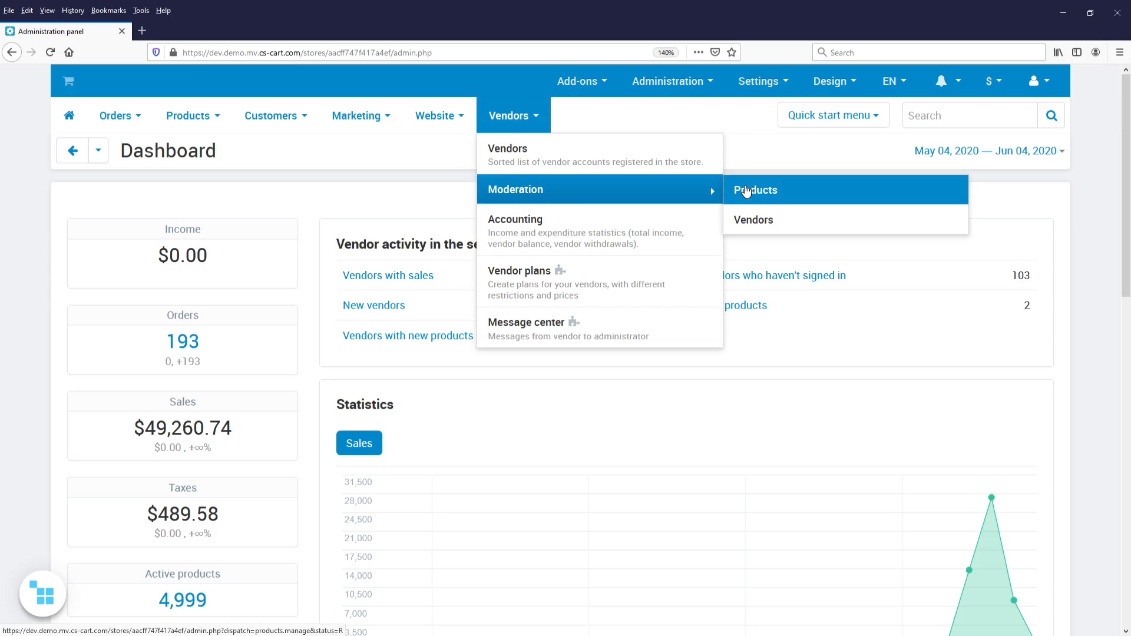
{"action": "left_click", "coordinate": [795, 191]}
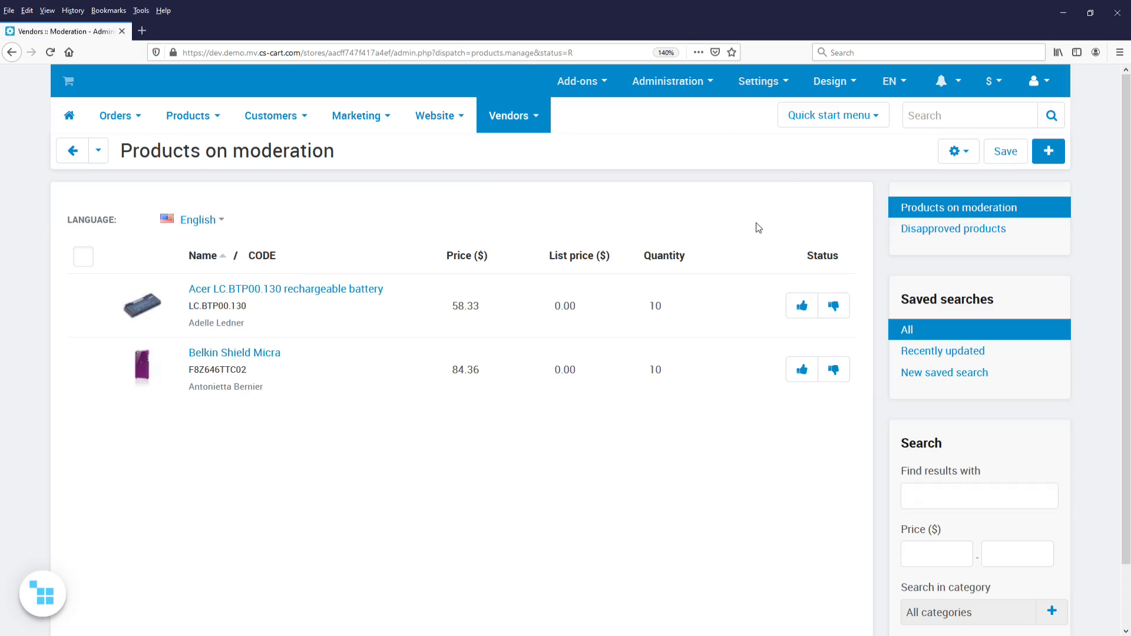
{"action": "left_click", "coordinate": [929, 241]}
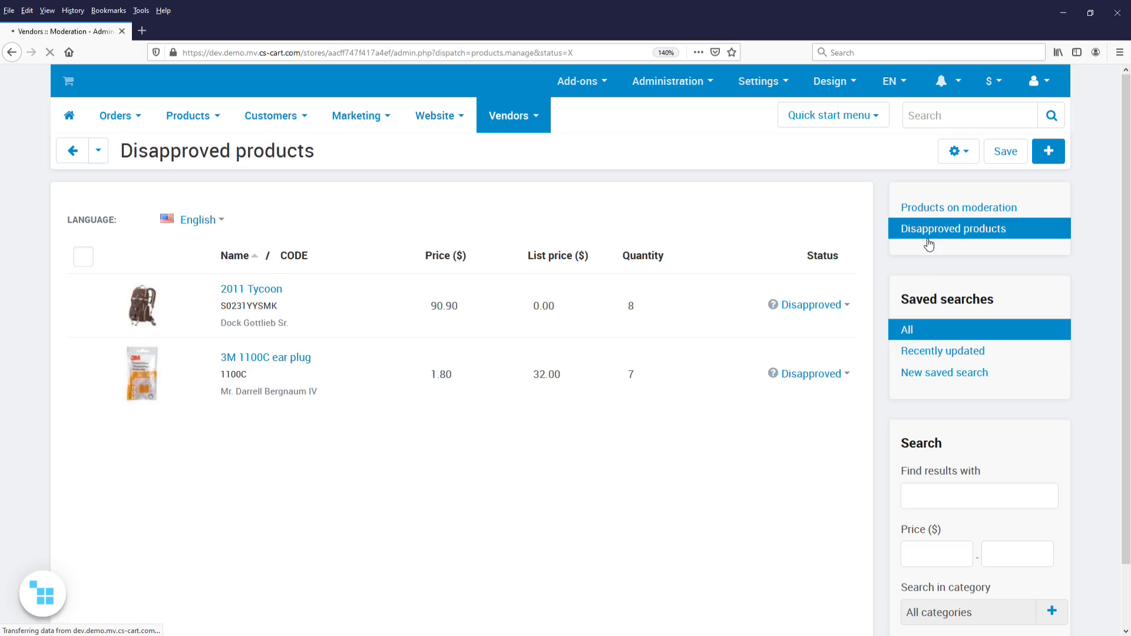
{"action": "left_click", "coordinate": [760, 219]}
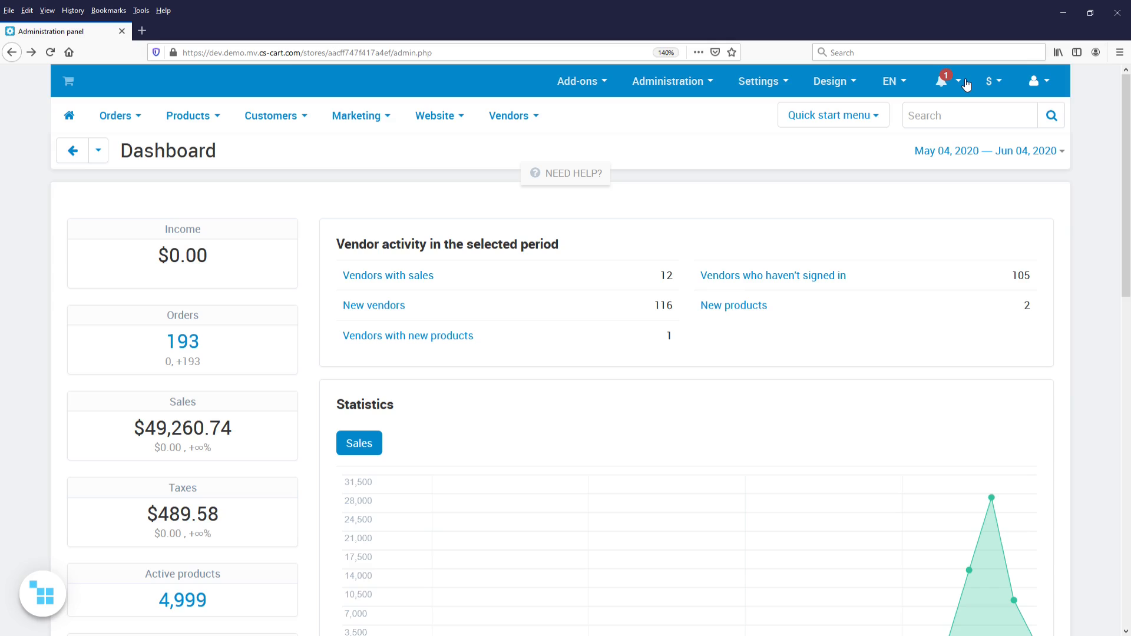
- Follow the administration notification to the vendors pending approval and open the vendor named New vendor
{"action": "left_click", "coordinate": [965, 83]}
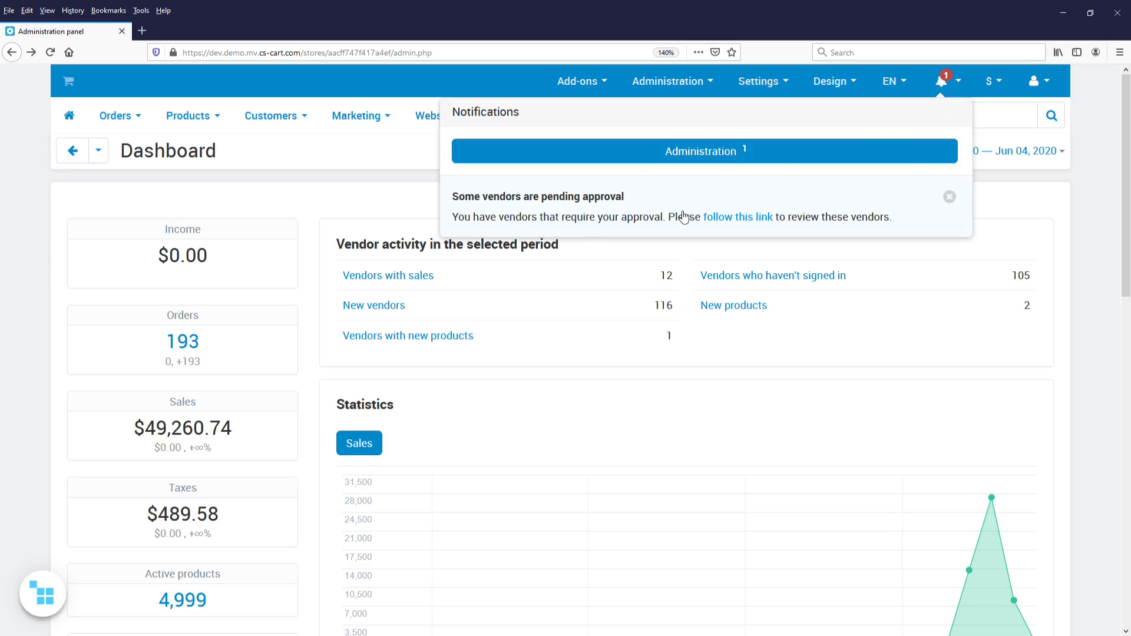
{"action": "left_click", "coordinate": [684, 217]}
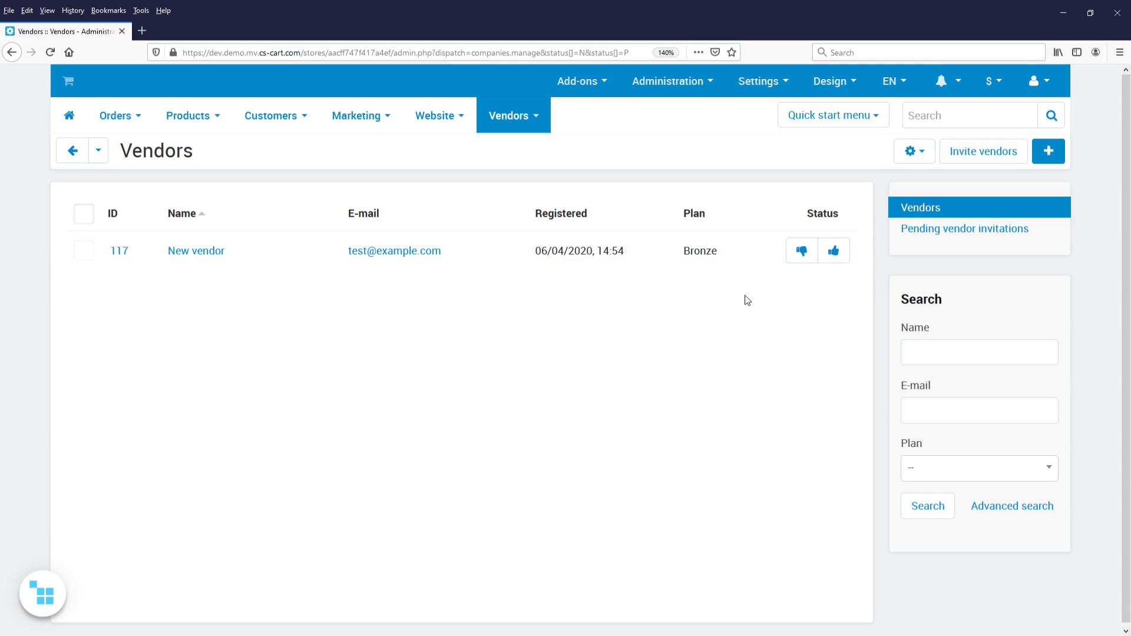
{"action": "left_click", "coordinate": [203, 252]}
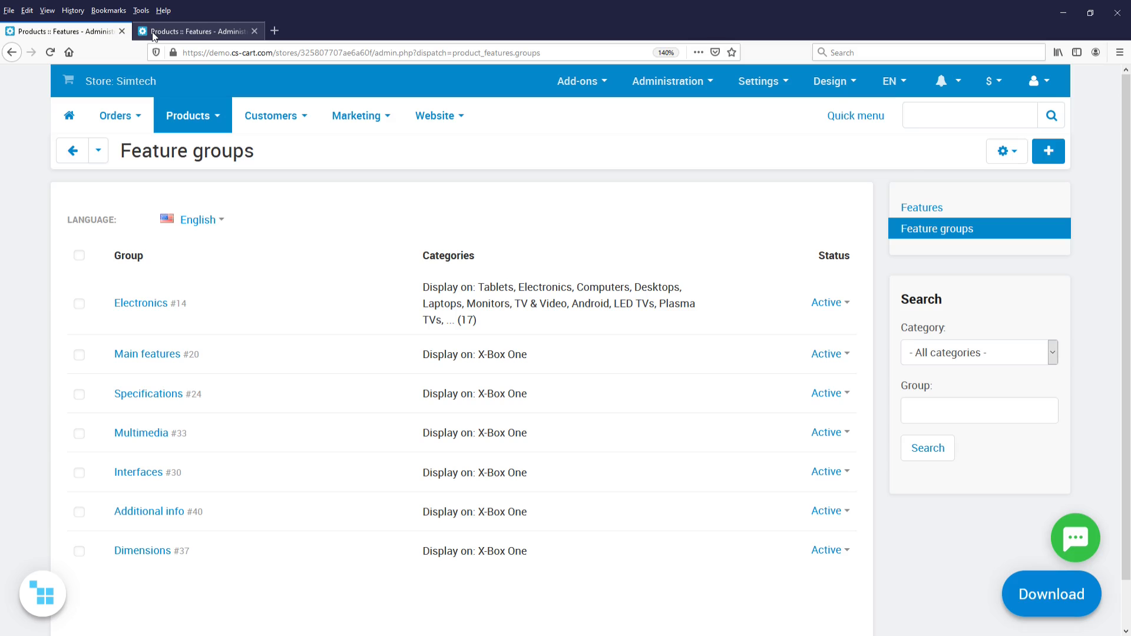
- Switch to the other browser tab with the Multi-Vendor store's Feature groups page
{"action": "left_click", "coordinate": [153, 35]}
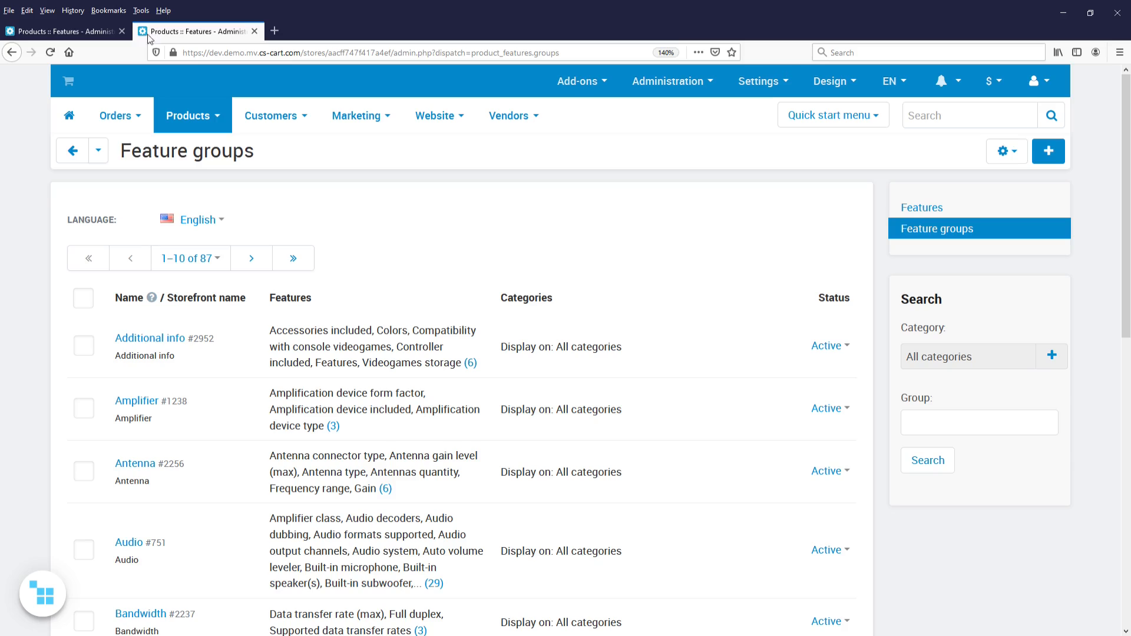